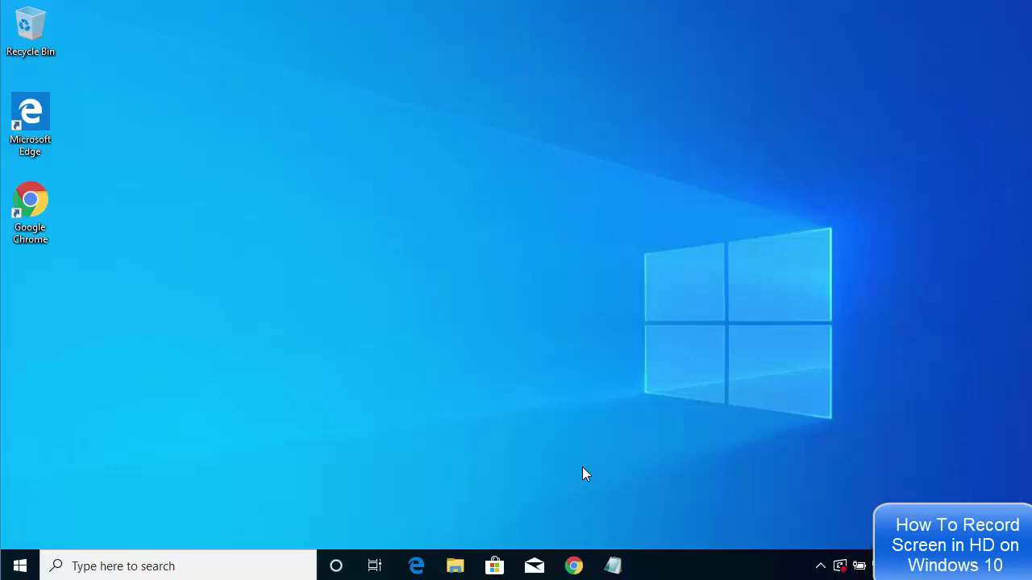
- In Google Chrome, open the OBS download page from the search results and download the Windows installer for OBS Studio 24.0.3
click(573, 566)
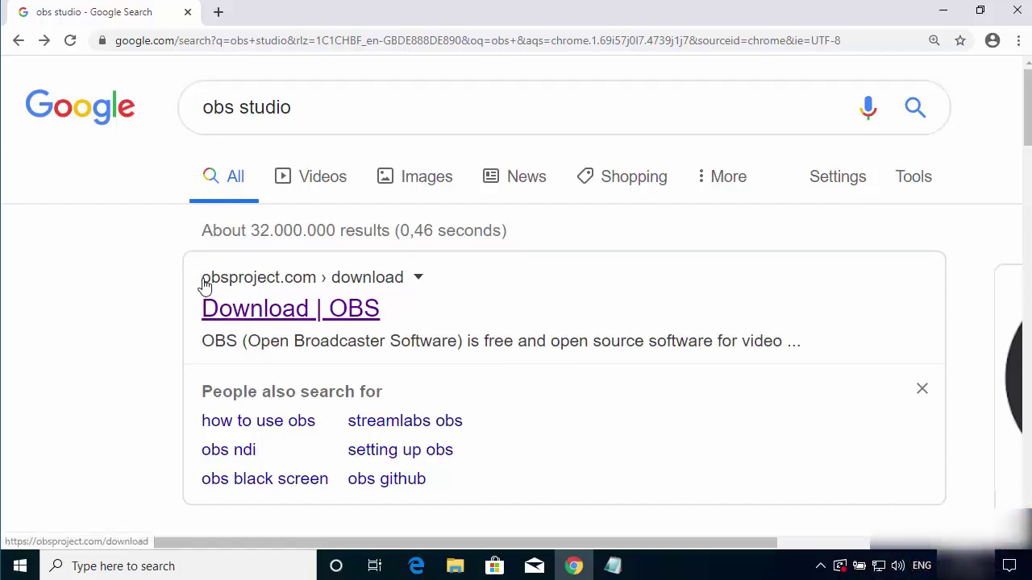
click(252, 317)
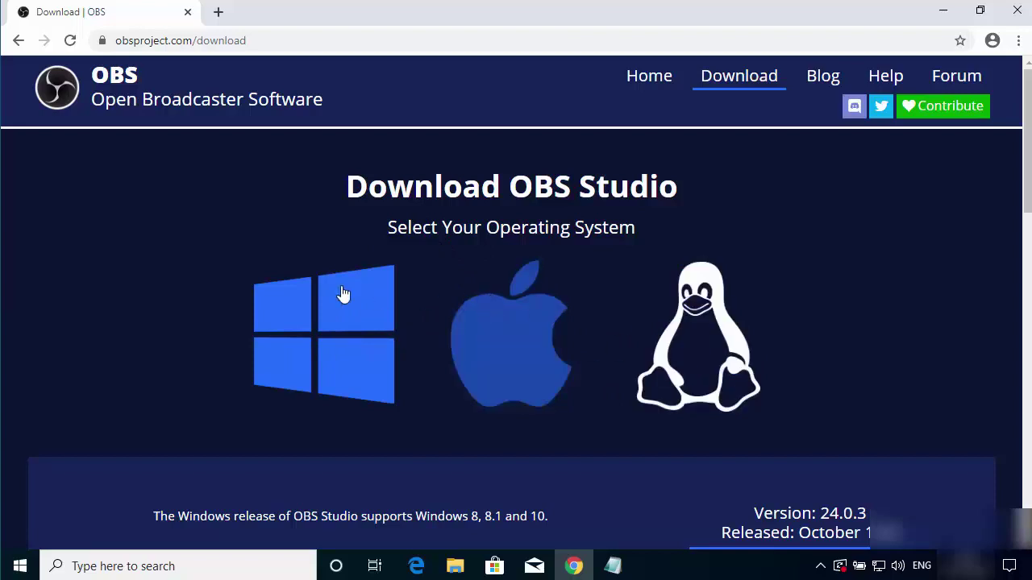
scroll(231, 277, down, 1)
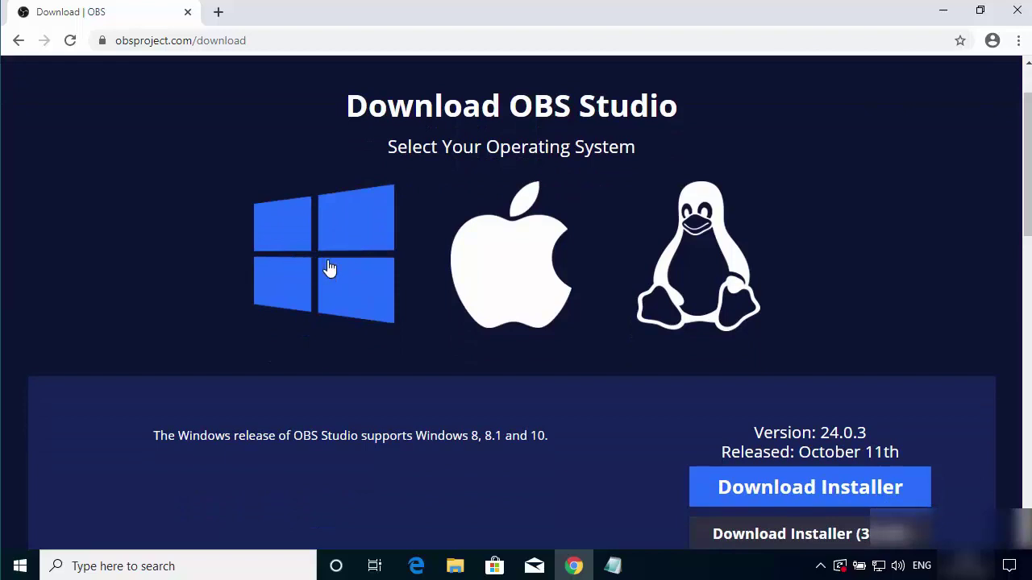
click(770, 493)
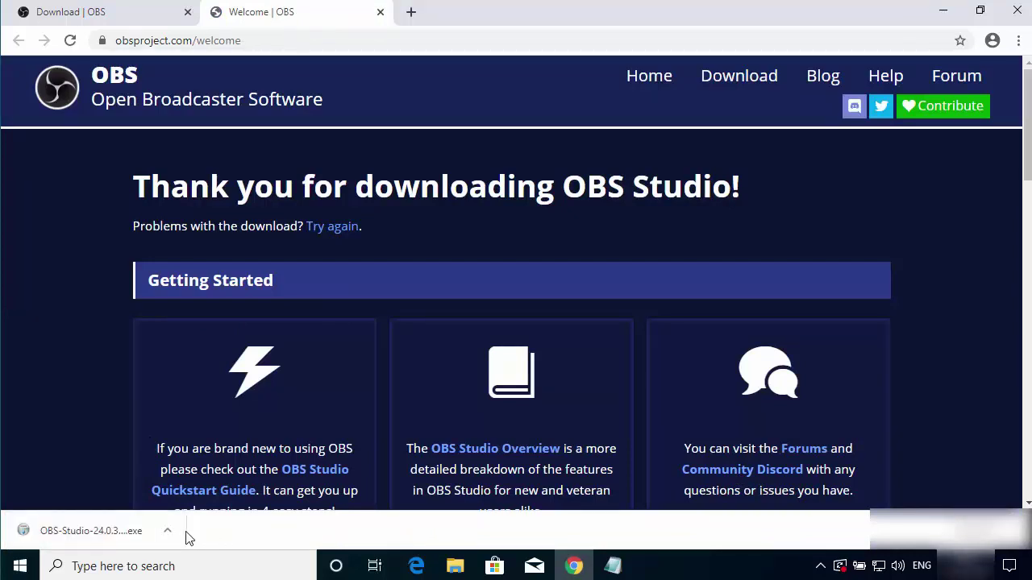
- Run the downloaded OBS Studio installer with permission to make changes, and agree to download the missing runtime components
click(83, 534)
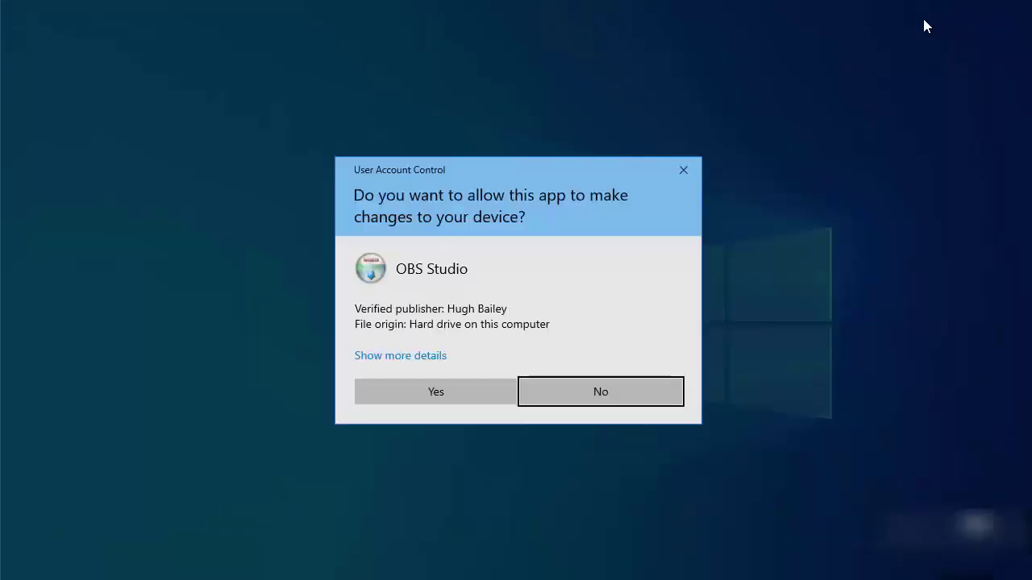
click(443, 385)
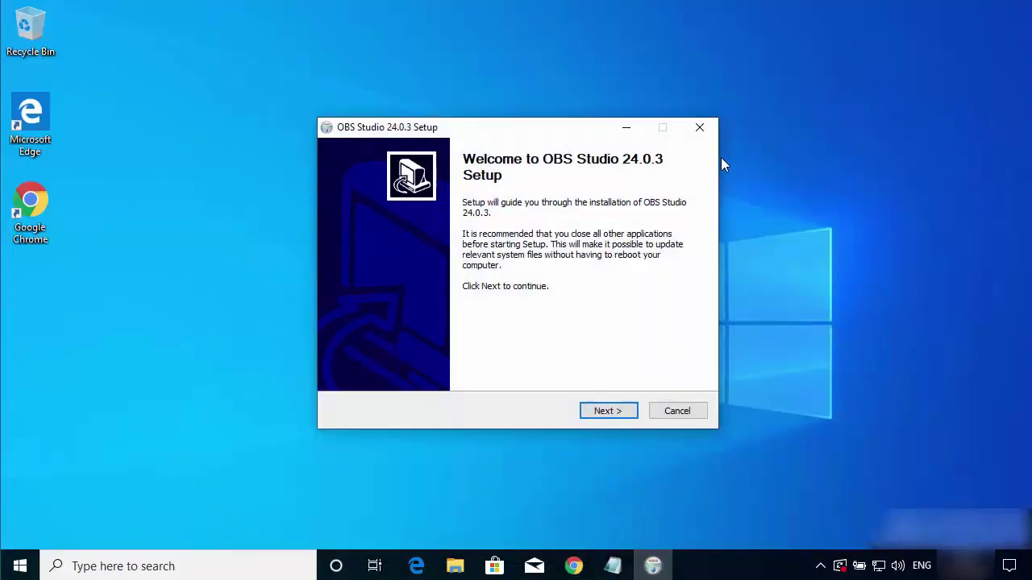
click(722, 166)
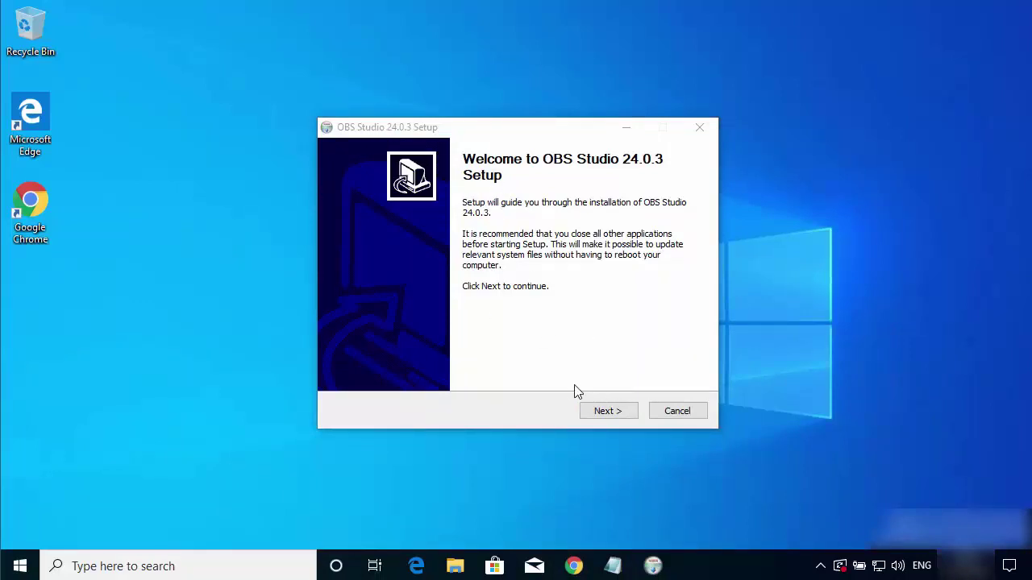
click(589, 413)
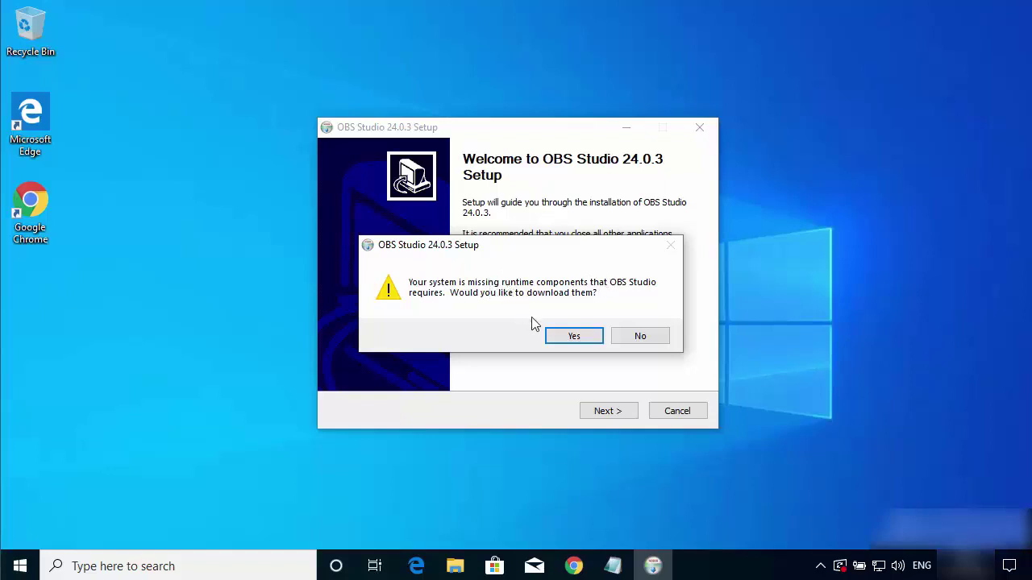
click(553, 338)
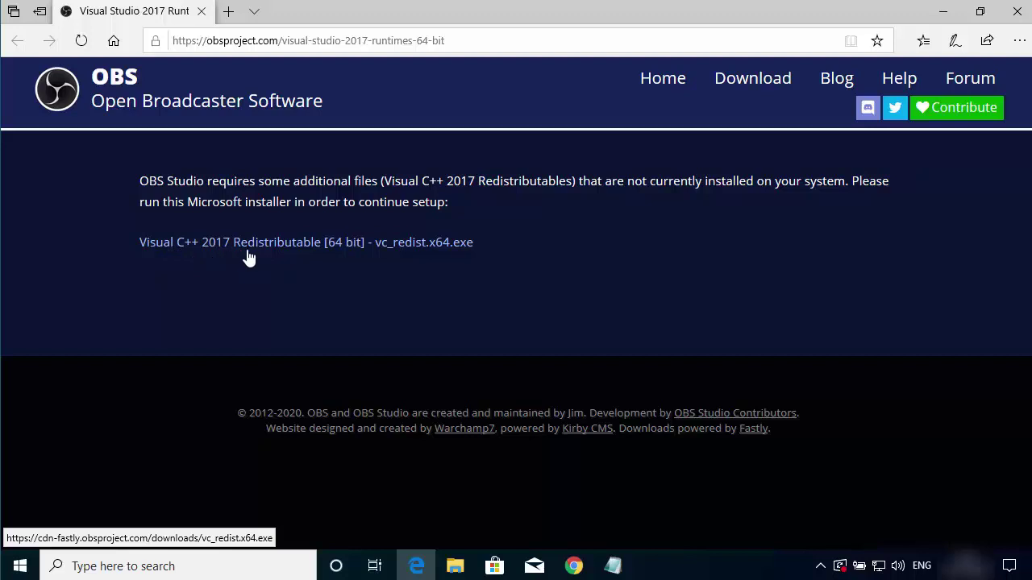
- Run vc_redist.x64.exe from the OBS page and install the Microsoft Visual C++ Redistributable, accepting its license terms
click(297, 243)
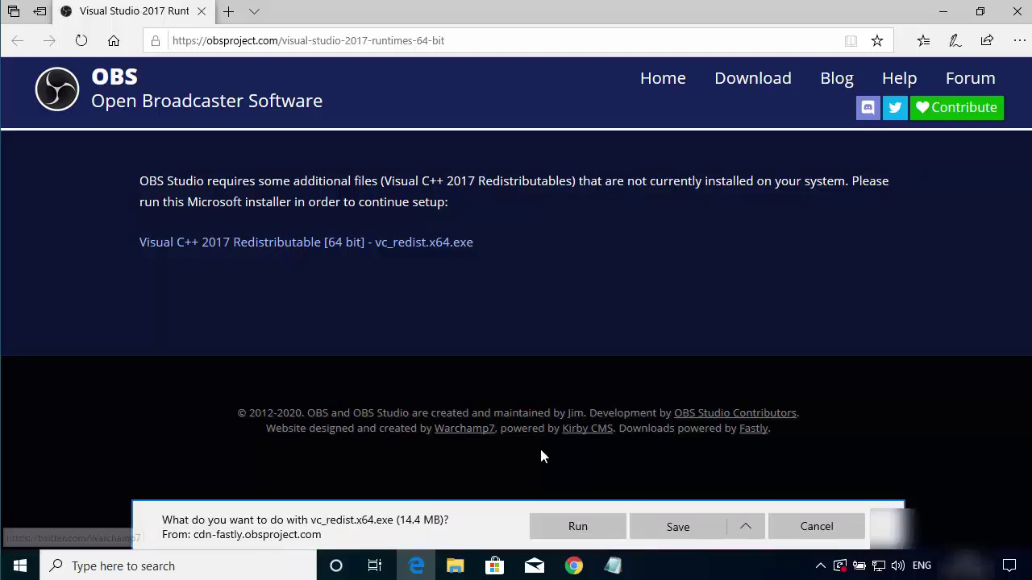
click(579, 526)
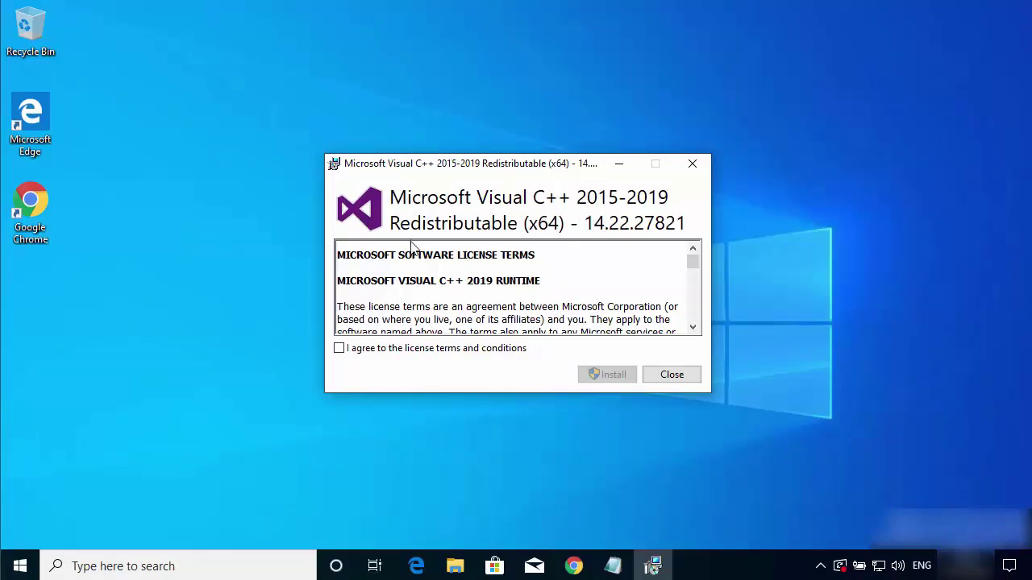
click(339, 348)
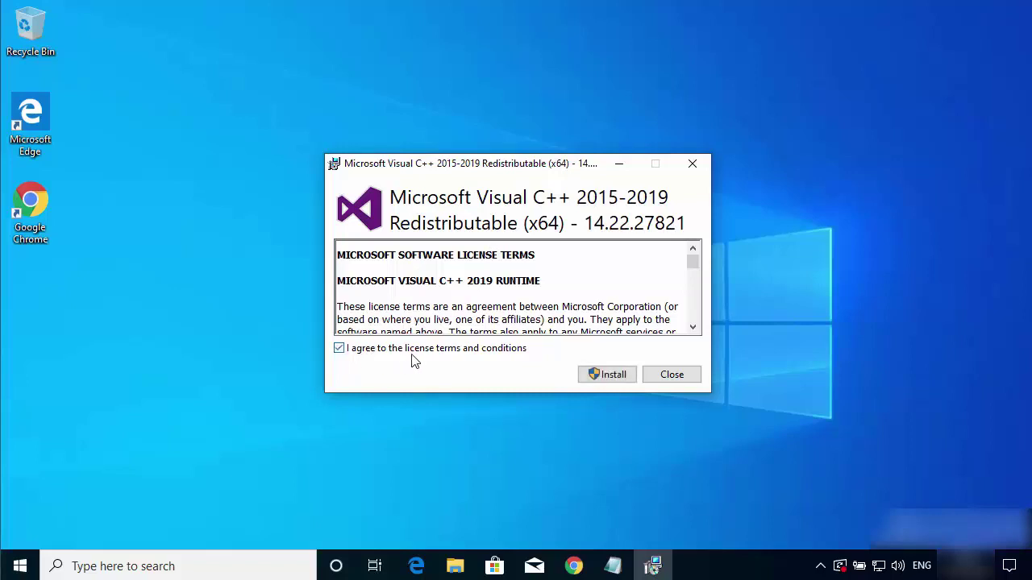
click(595, 377)
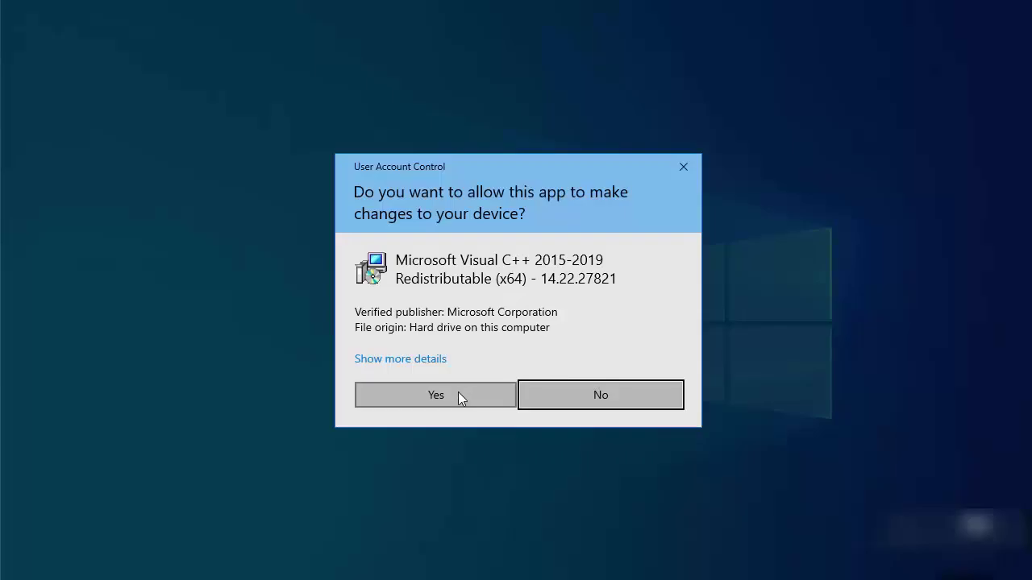
click(458, 395)
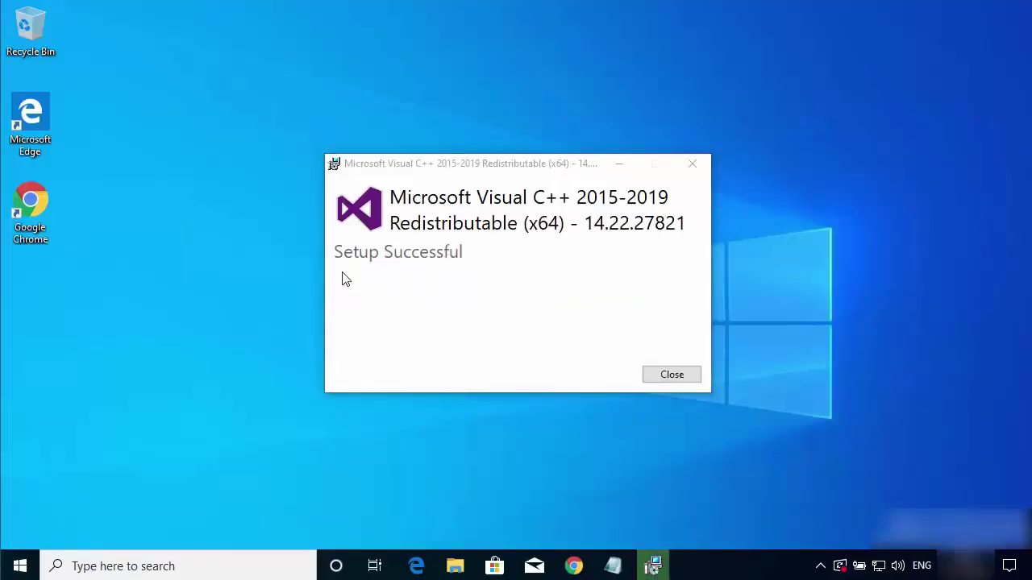
click(657, 379)
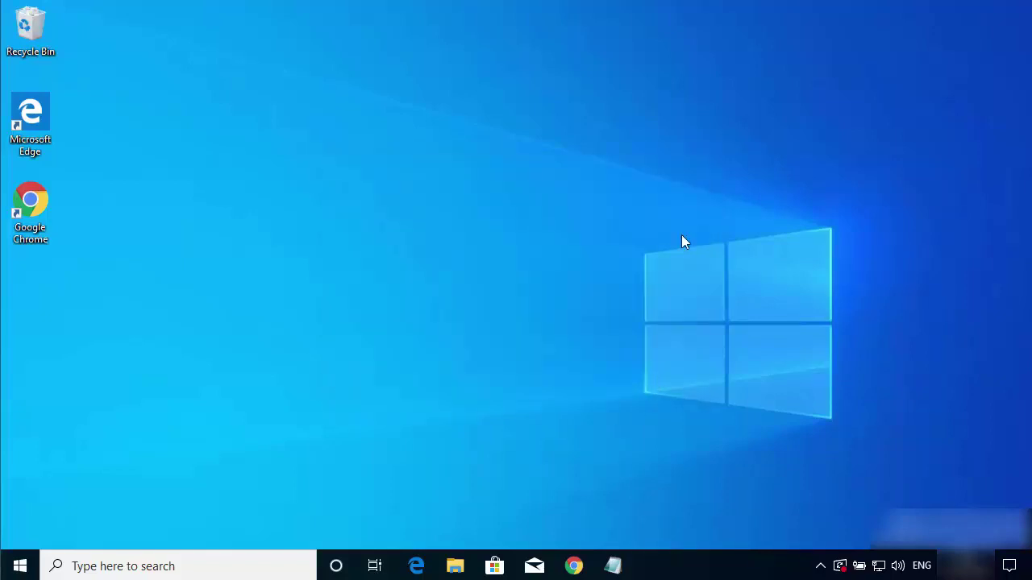
- Relaunch OBS-Studio-24.0.3-Full-Installer-x64.exe from the Downloads folder, allow it to make changes, and minimize the folder window
click(454, 566)
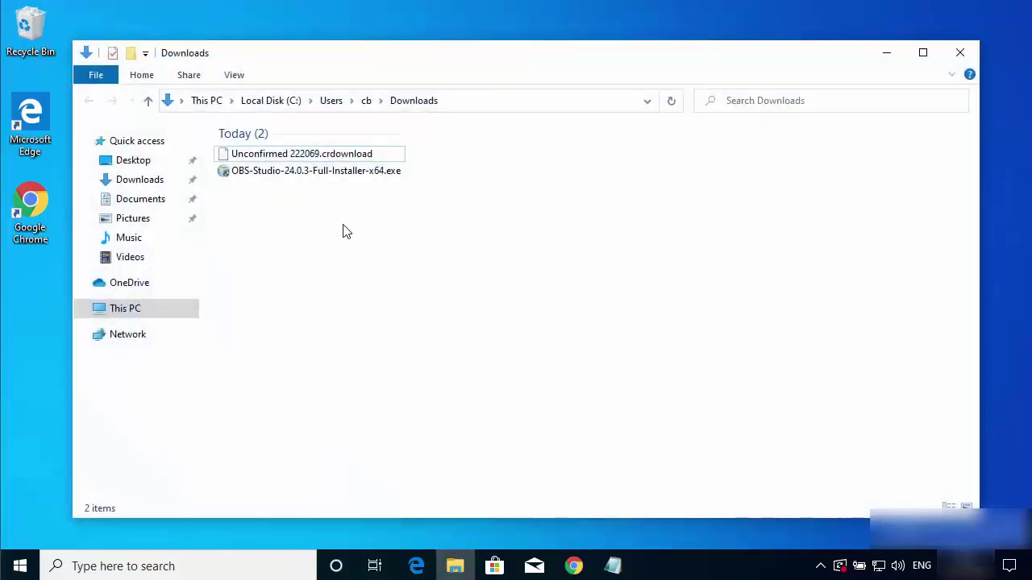
click(317, 177)
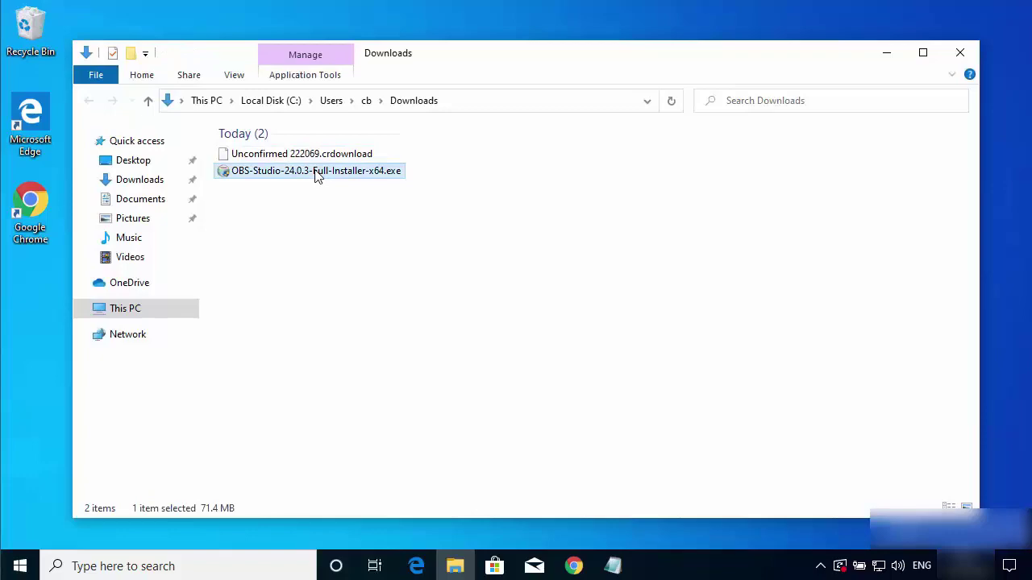
double_click(315, 173)
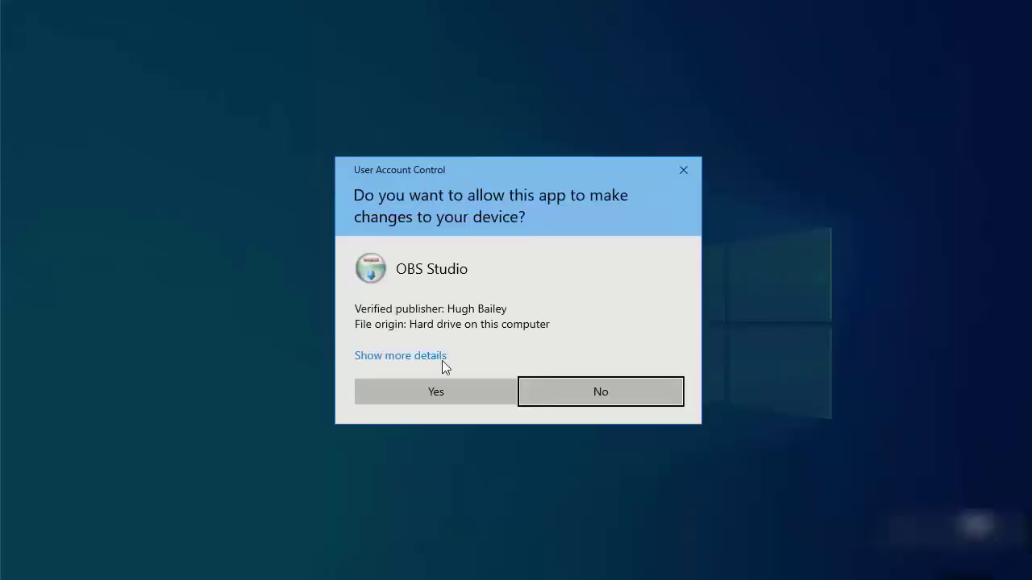
click(396, 396)
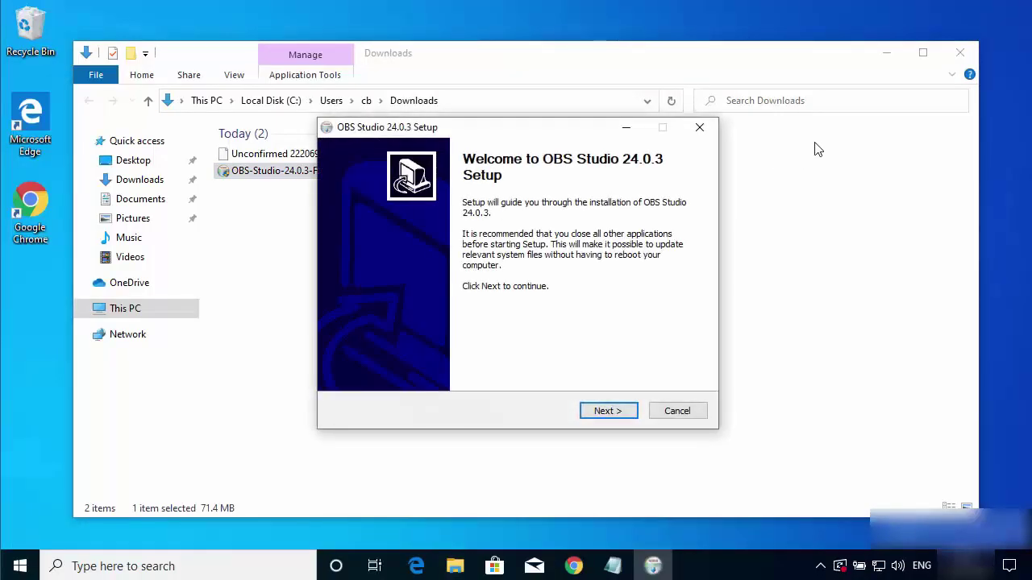
click(885, 52)
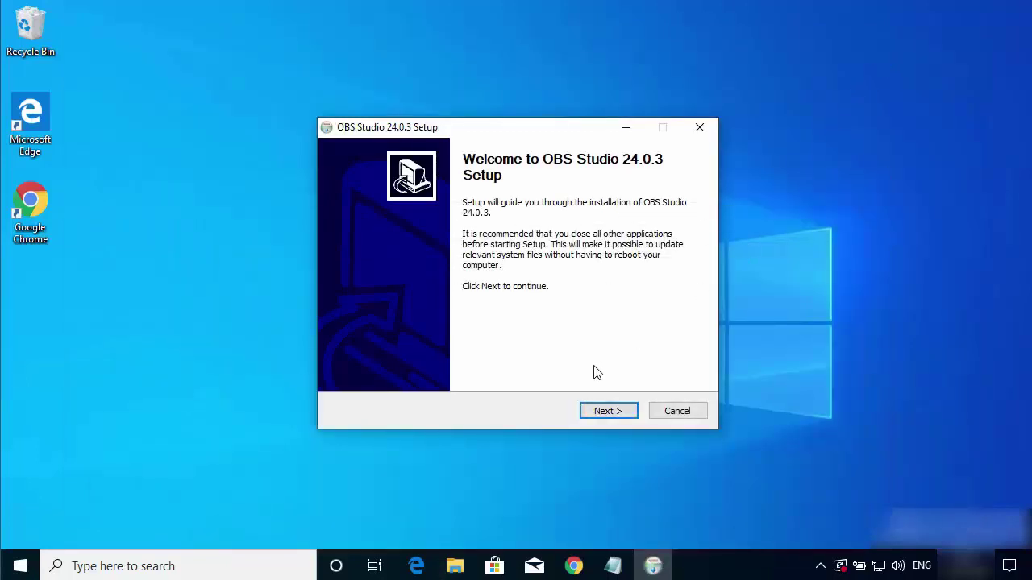
- Accept the license, install OBS Studio into C:\Program Files\obs-studio with the default components, and finish setup with the program launching
click(598, 413)
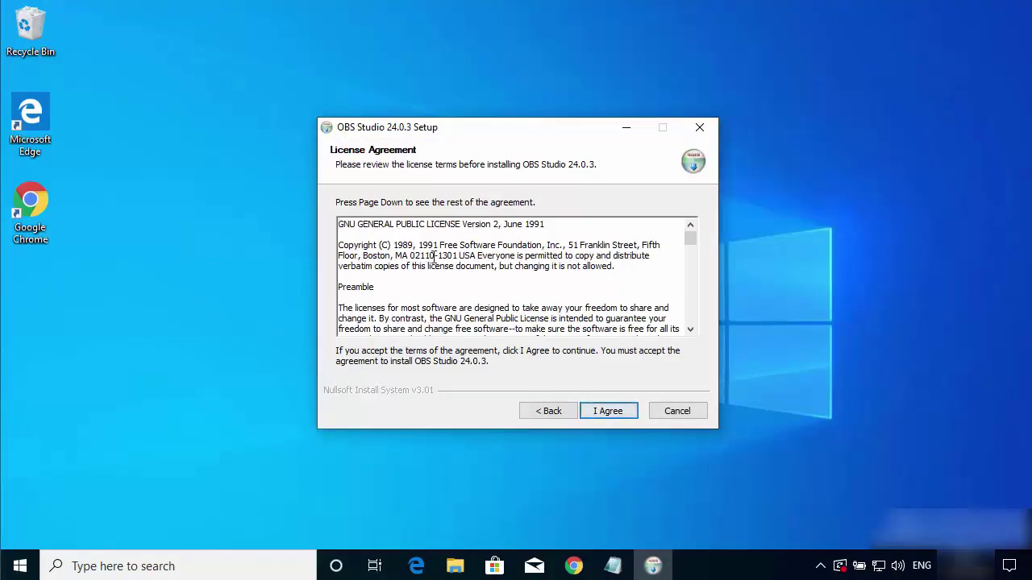
drag(691, 239, 677, 348)
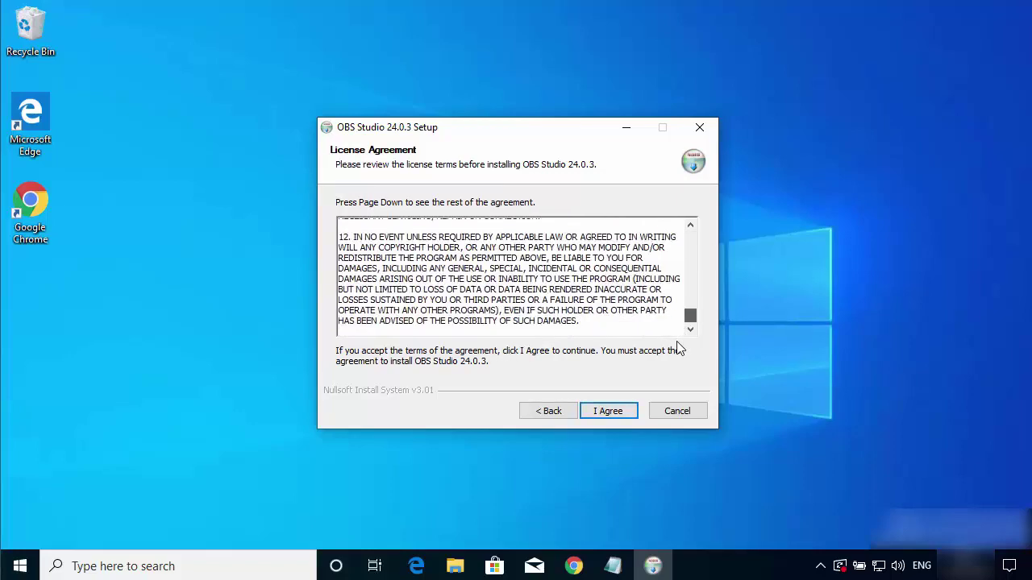
click(608, 413)
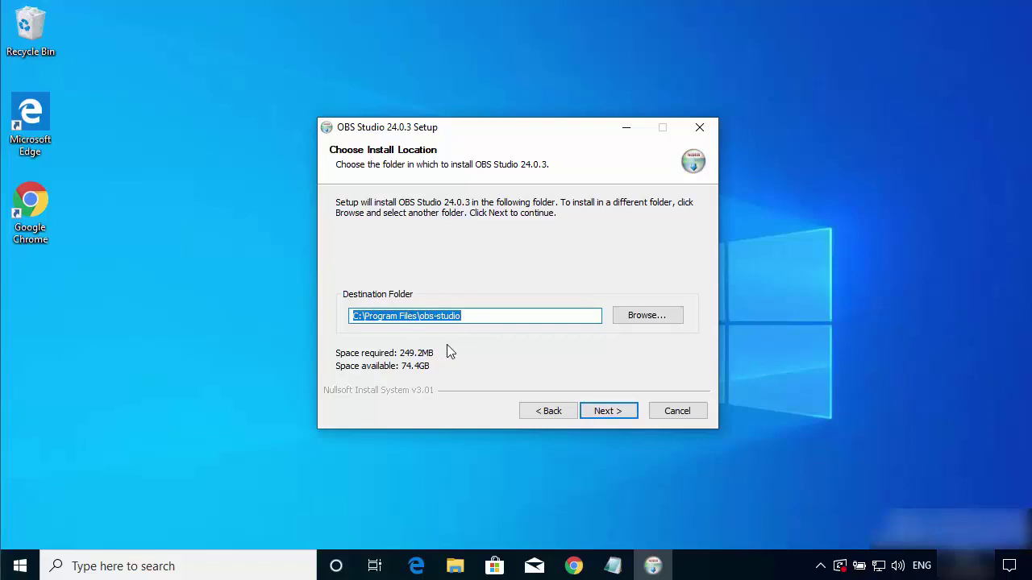
click(603, 412)
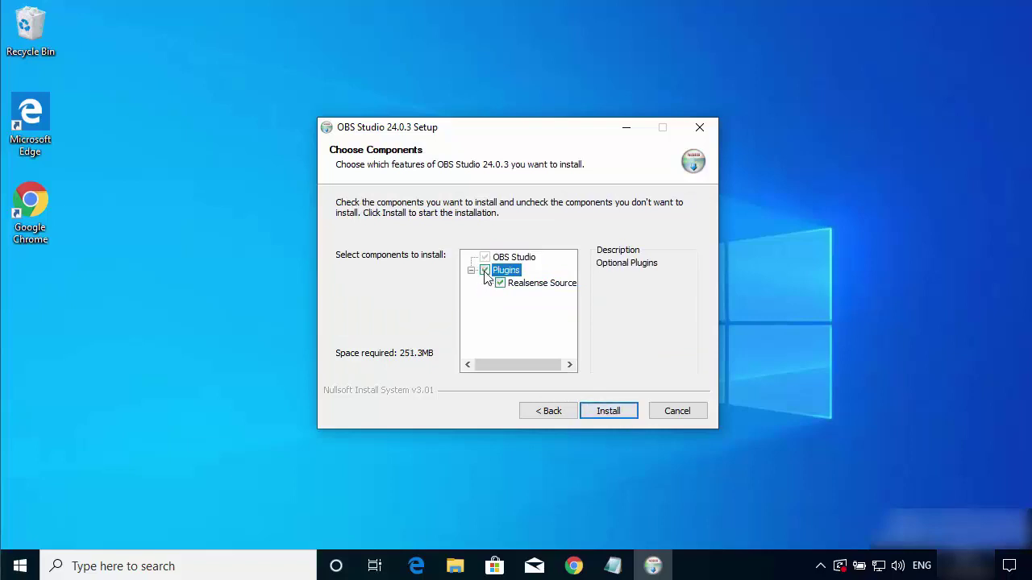
click(606, 411)
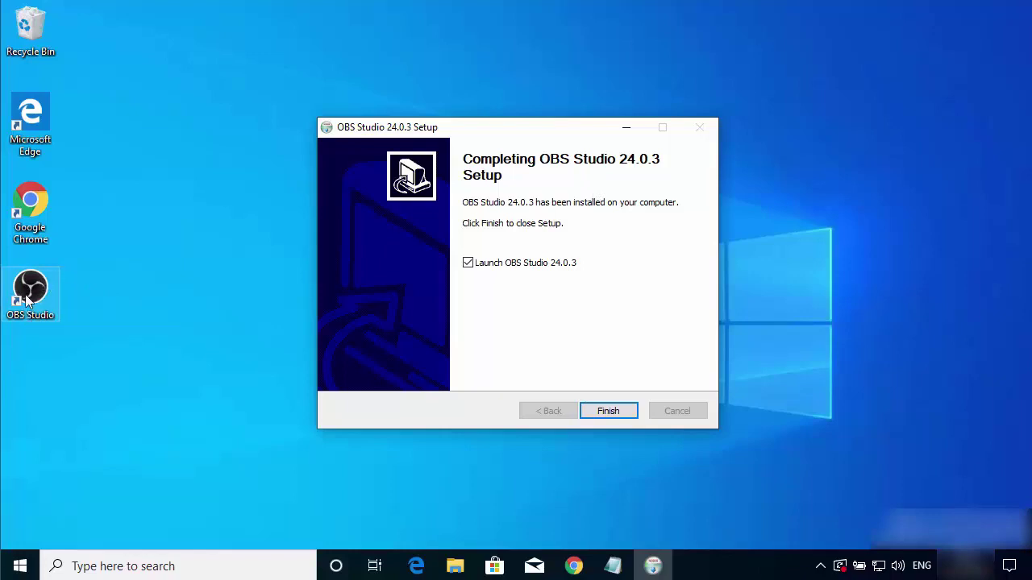
click(605, 415)
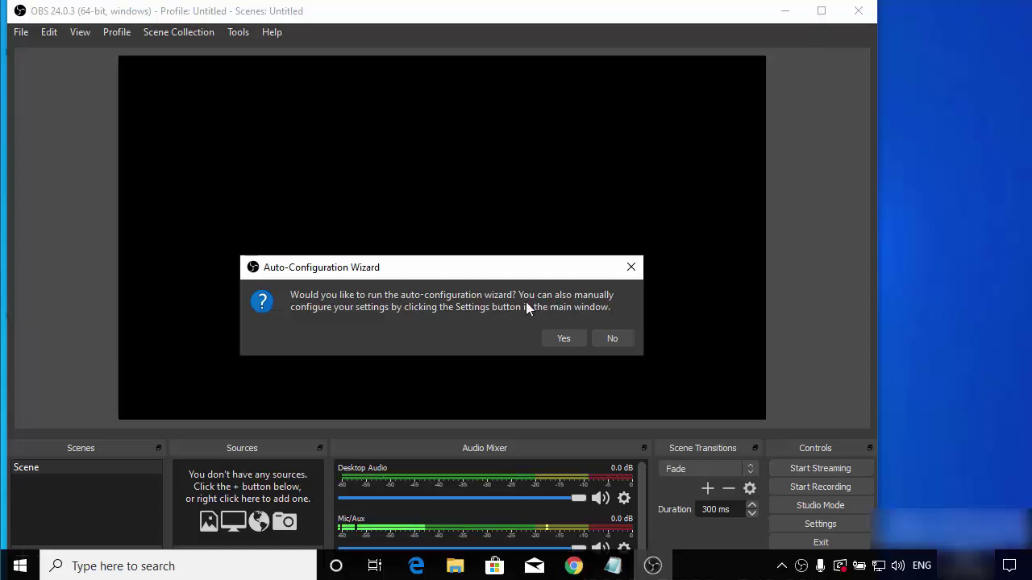
- Run the auto-configuration wizard optimized just for recording, keep the current 1284x724 base resolution, and apply the suggested settings
click(555, 338)
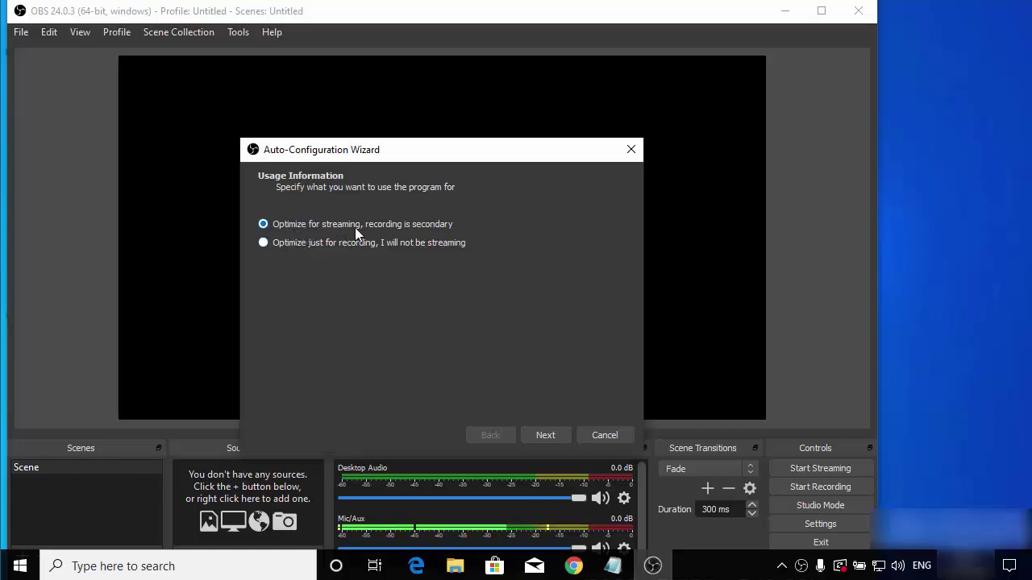
click(264, 245)
click(540, 433)
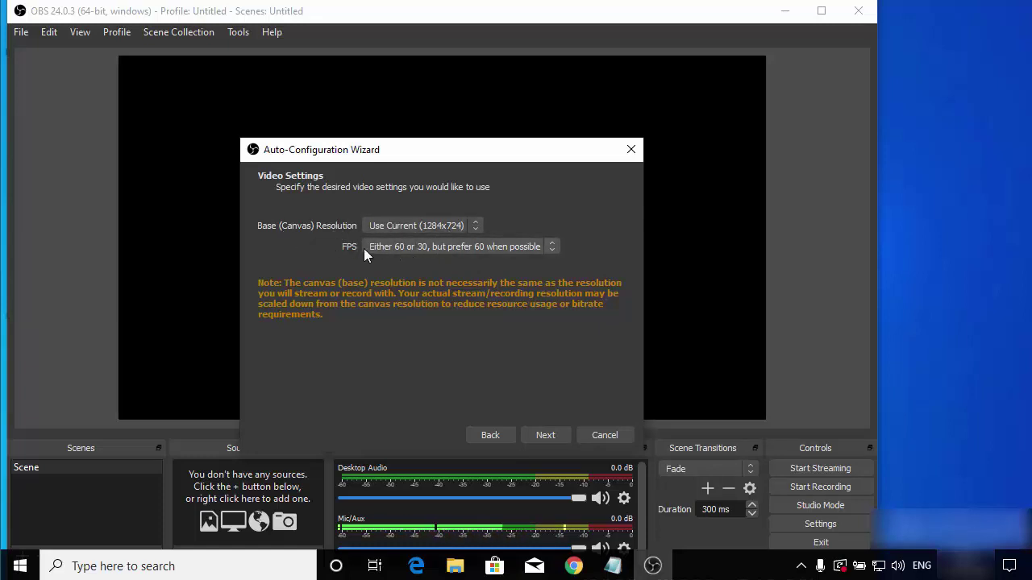
click(399, 227)
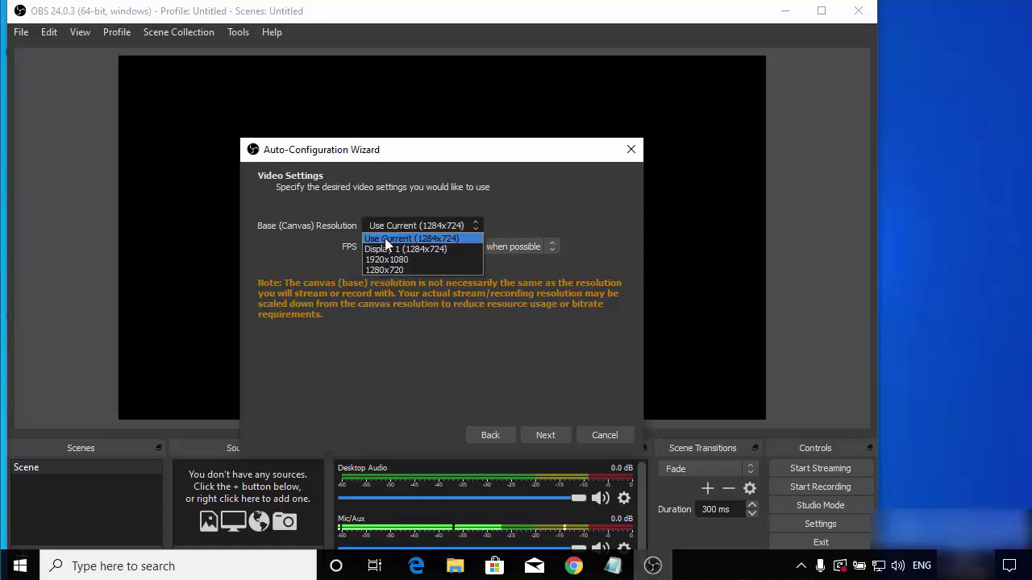
click(395, 240)
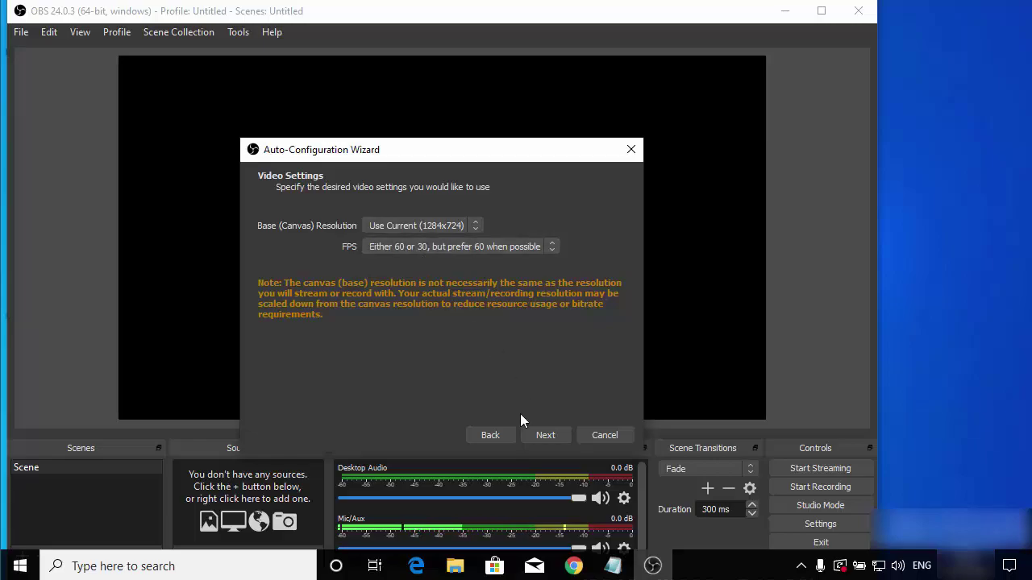
click(540, 433)
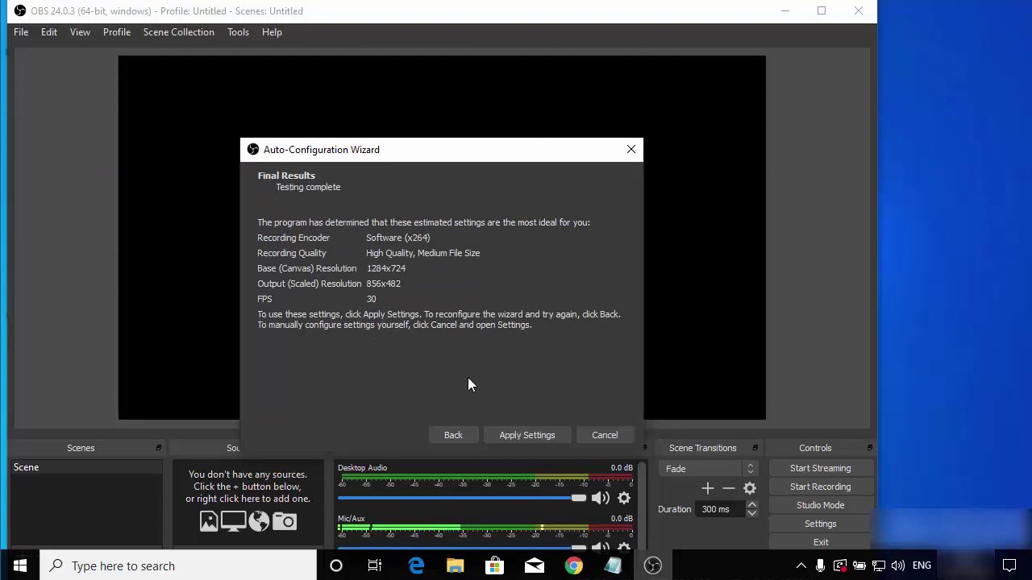
click(520, 436)
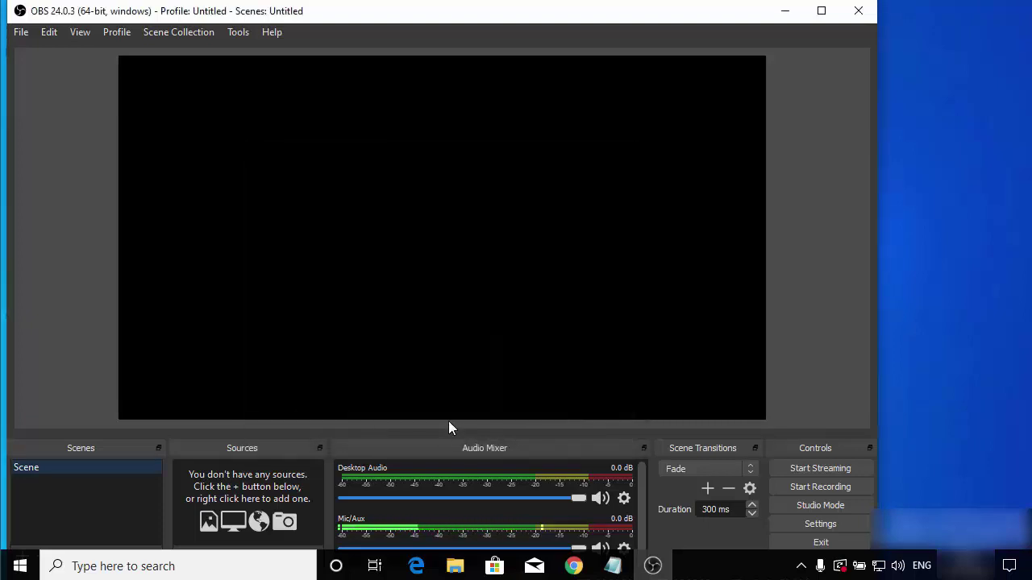
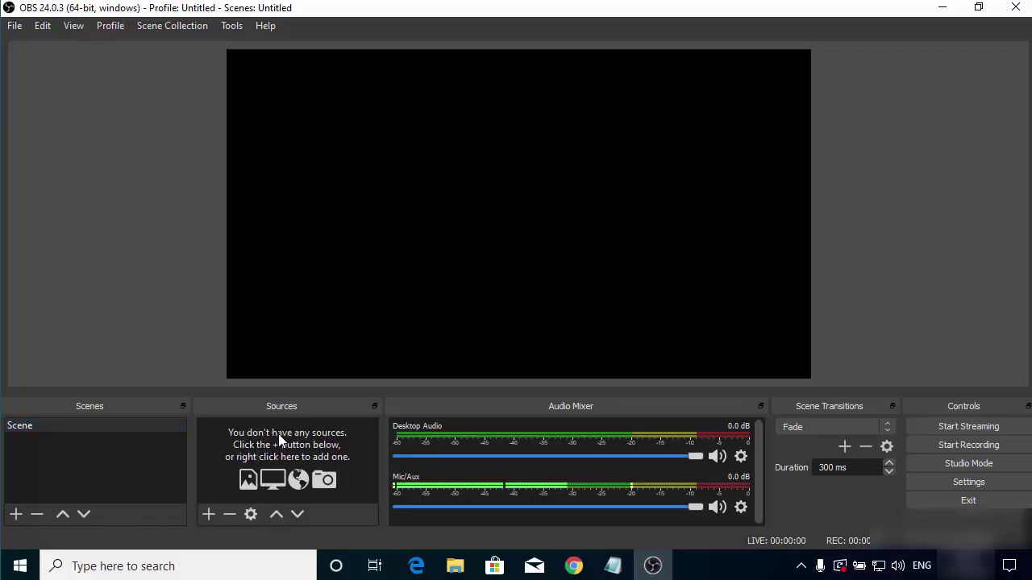
- Add a new Display Capture source to the scene, keeping the name Display Capture and the source visible
right_click(279, 435)
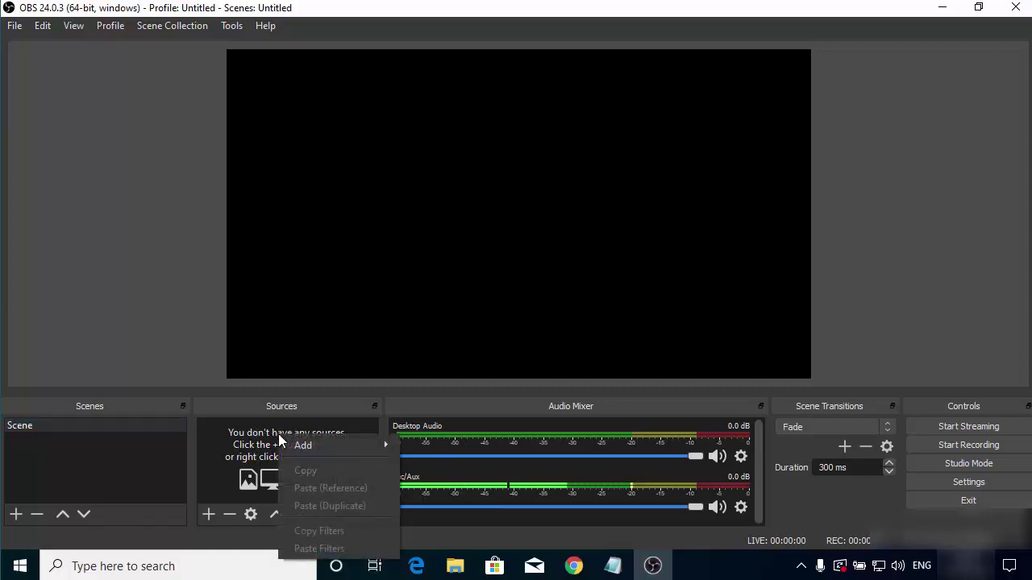
click(242, 435)
right_click(277, 435)
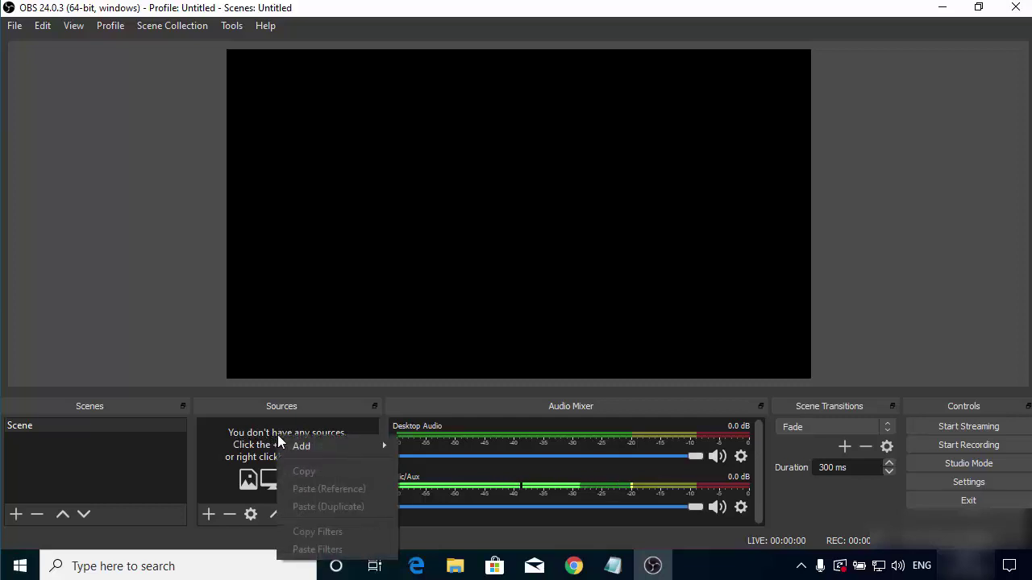
mouse_move(313, 444)
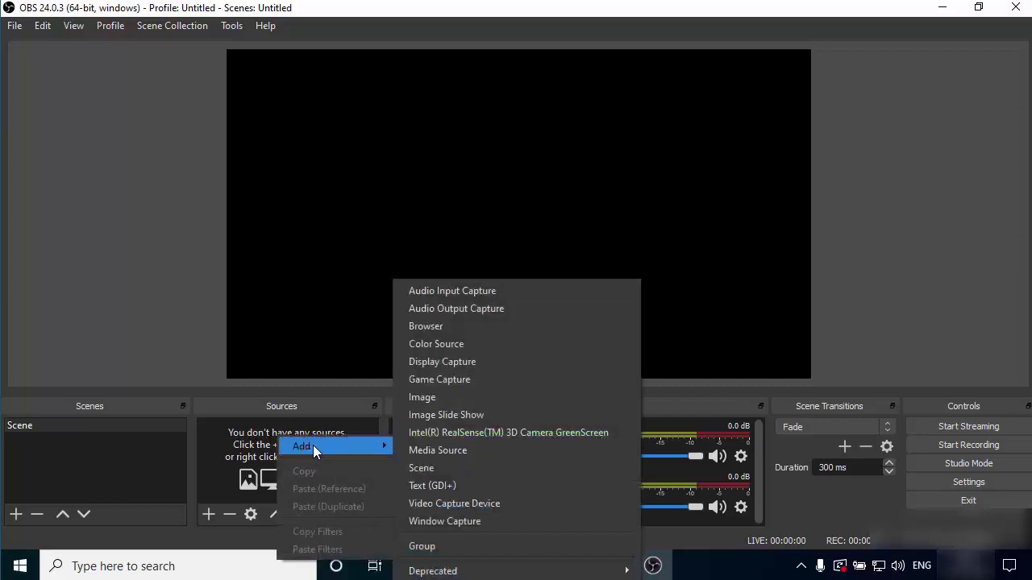
click(469, 363)
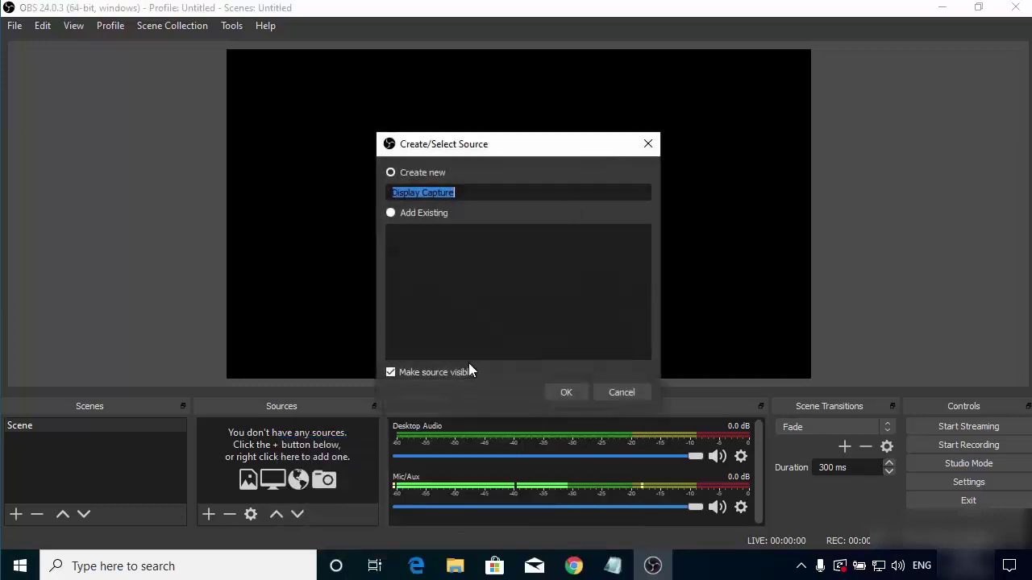
click(470, 192)
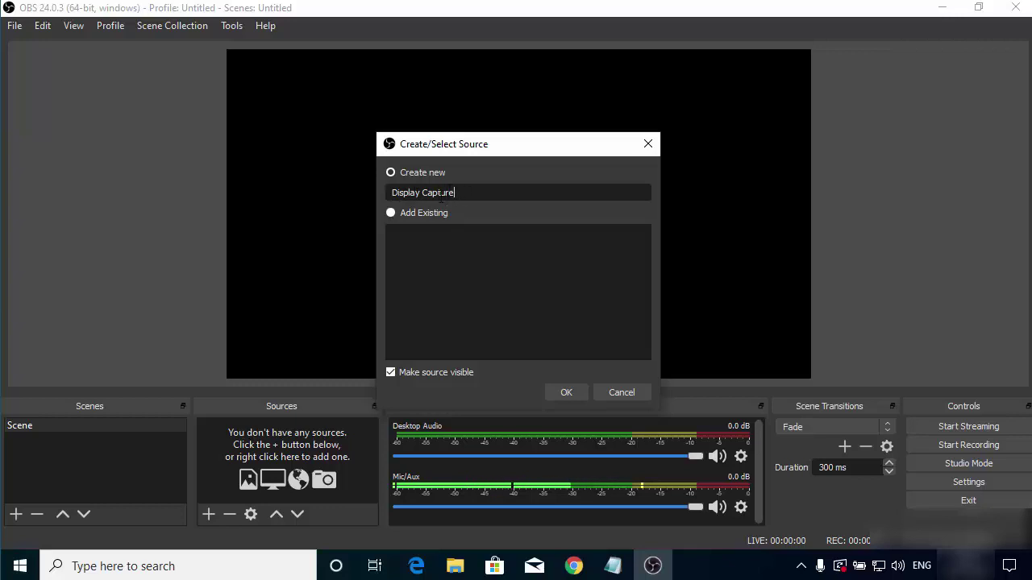
click(566, 393)
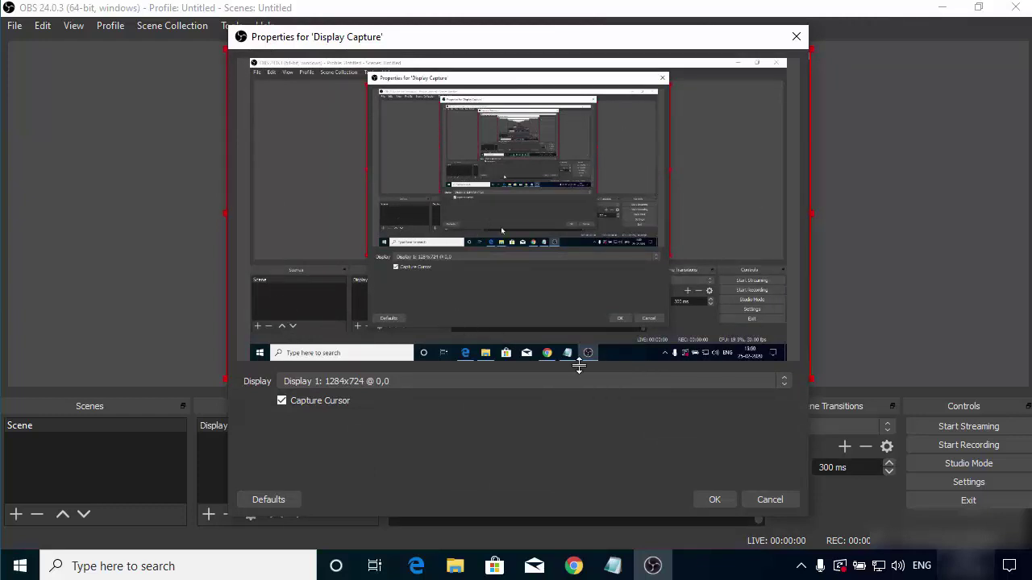
- Set the captured display to Display 1: 1284x724 @ 0,0 with cursor capture enabled, and accept the source properties
click(339, 384)
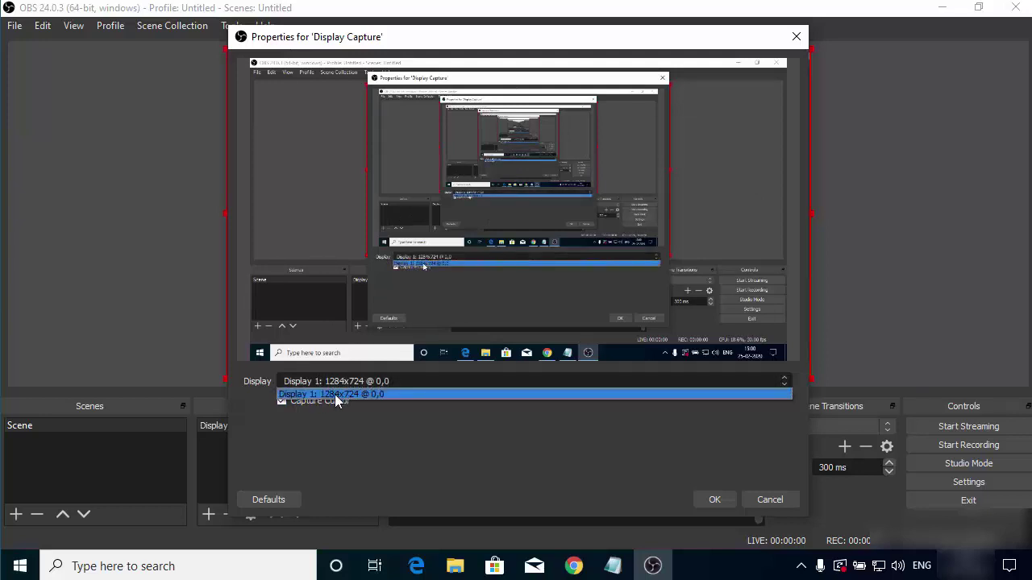
click(335, 394)
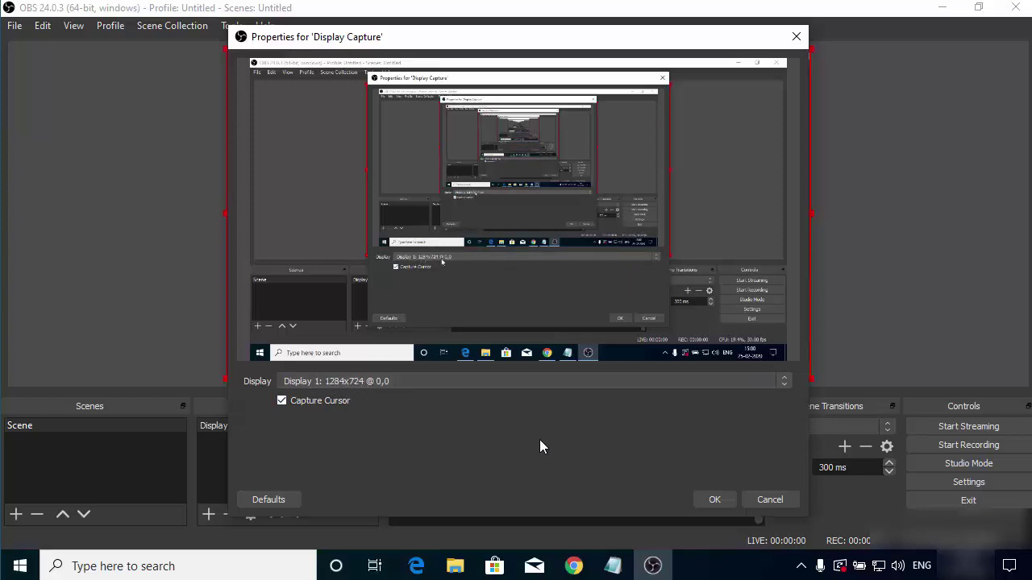
click(711, 498)
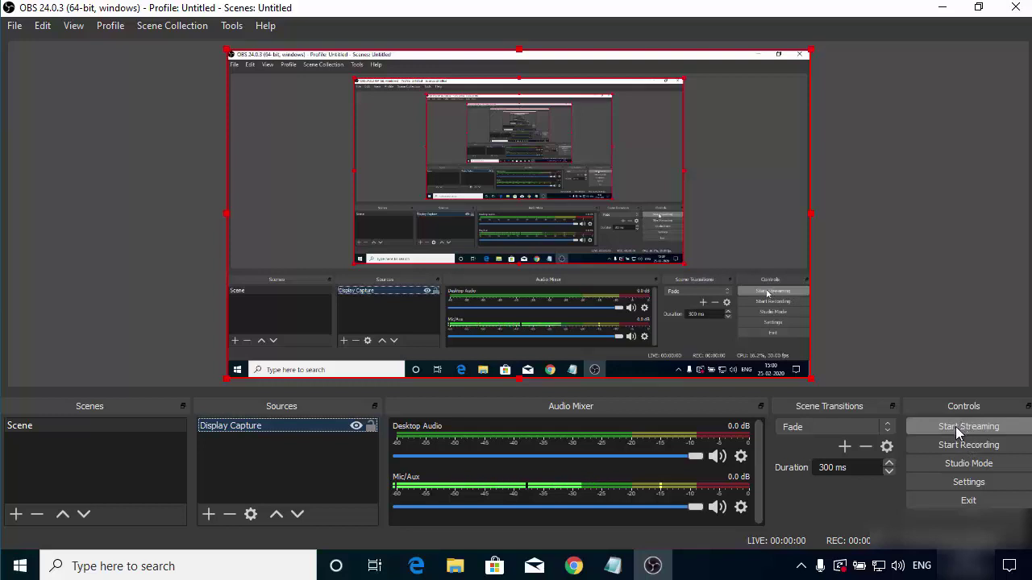
- Set the output mode to Advanced with the Standard recording type, and check the recording folder without changing it
click(928, 482)
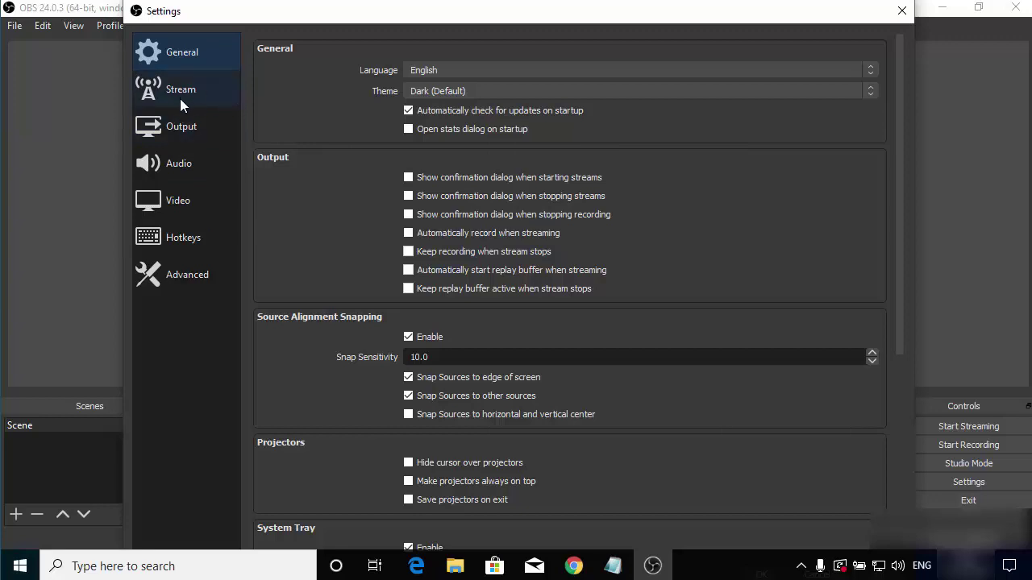
click(179, 131)
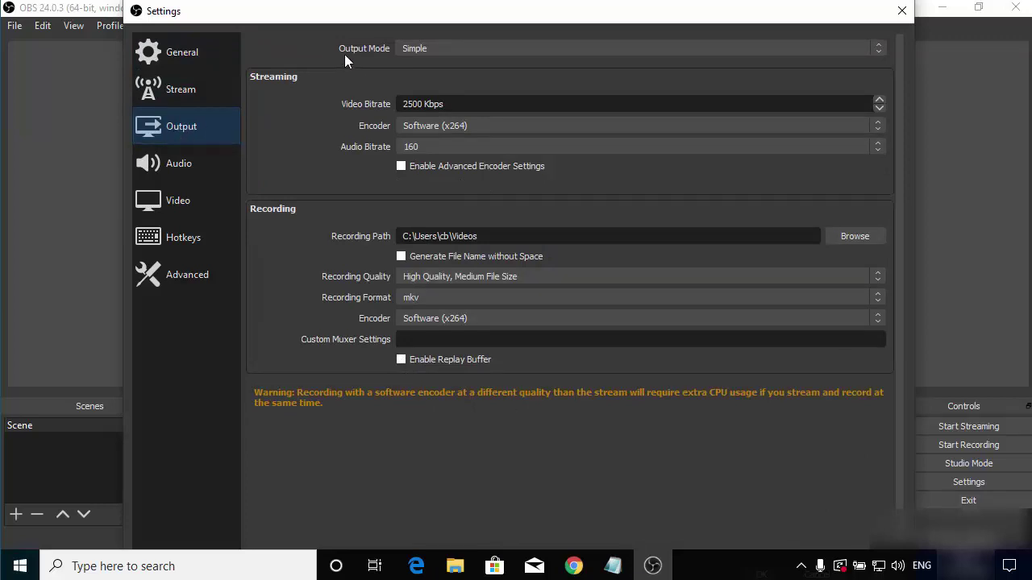
click(449, 50)
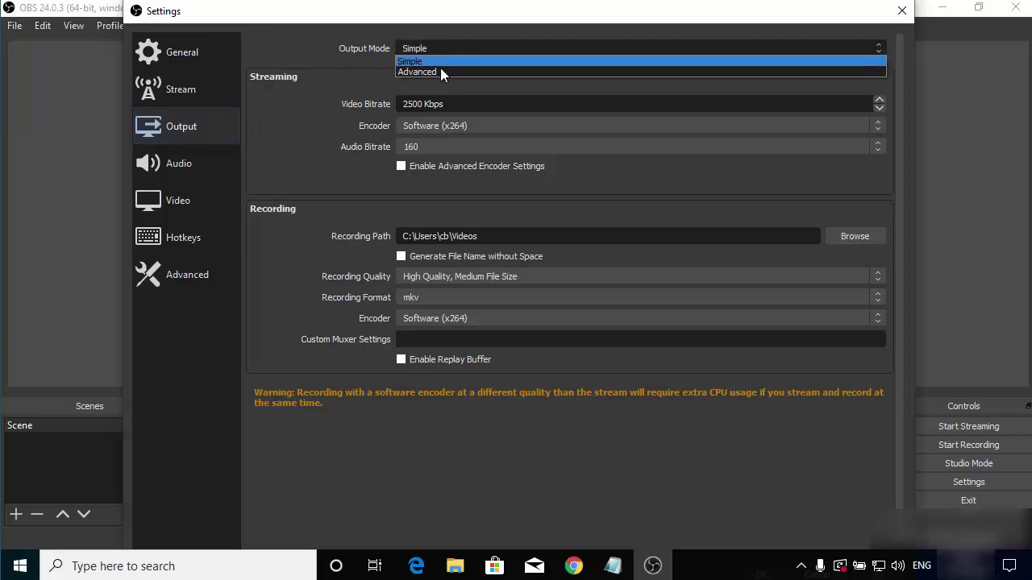
click(438, 72)
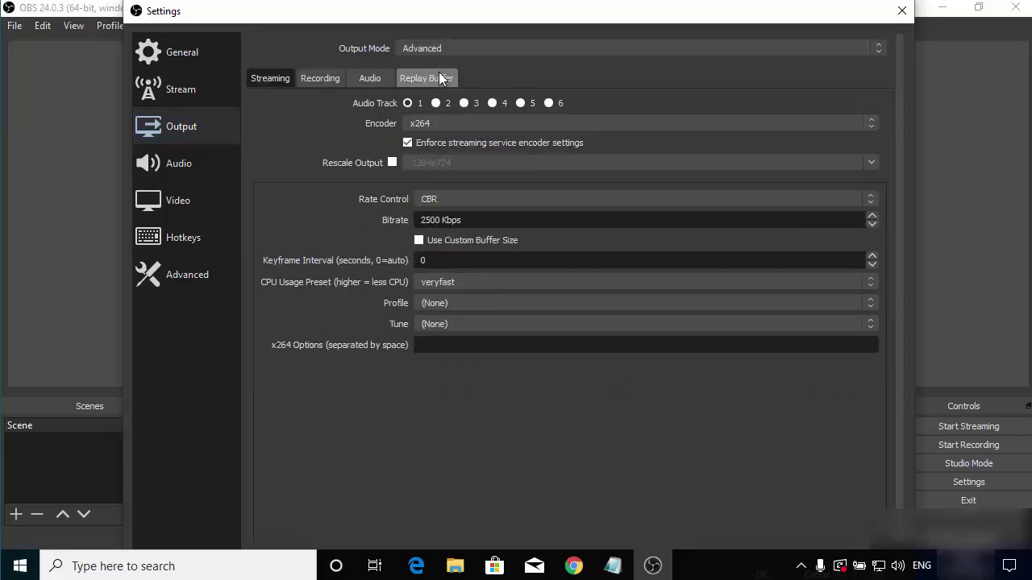
click(320, 80)
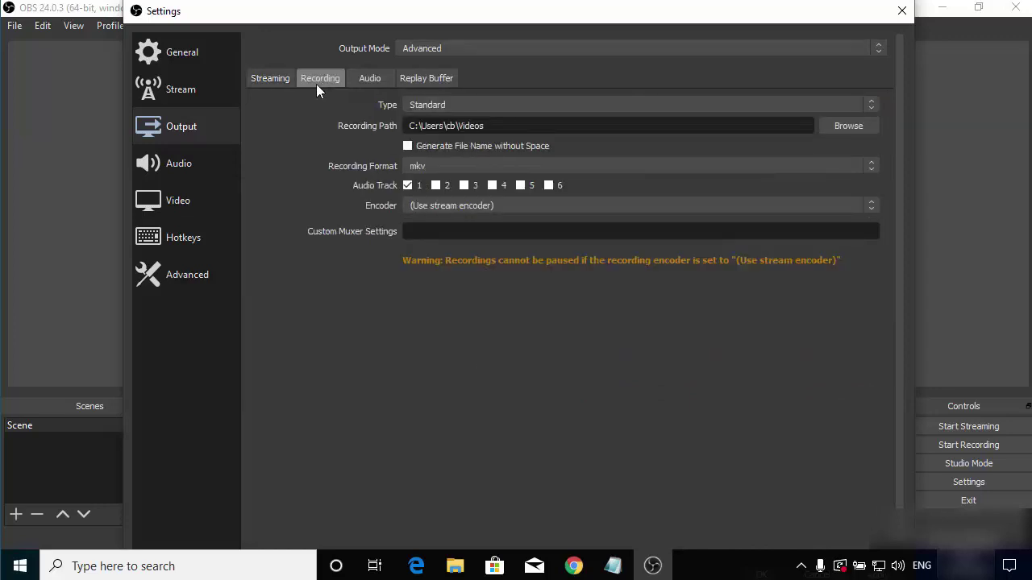
click(456, 105)
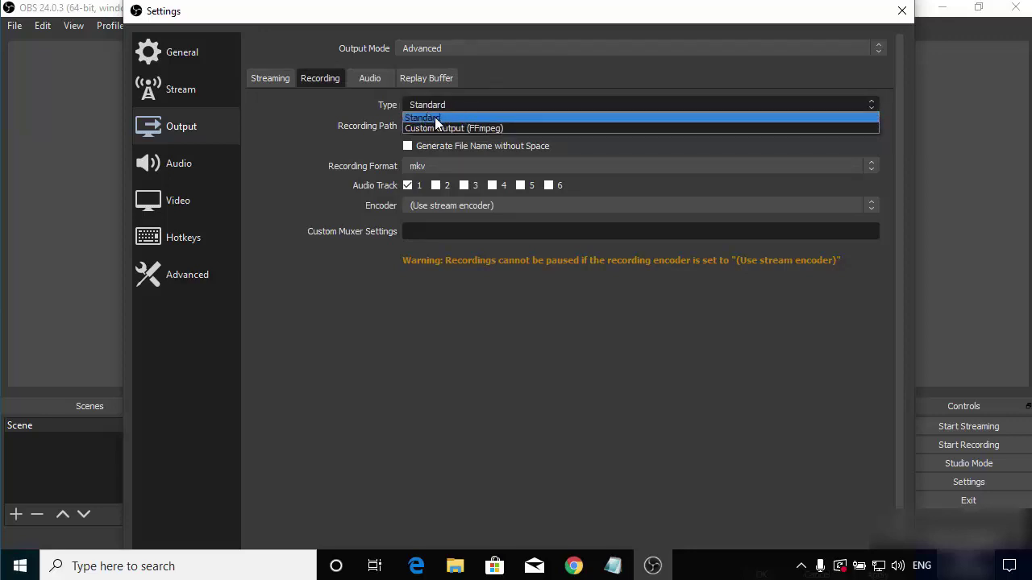
click(436, 121)
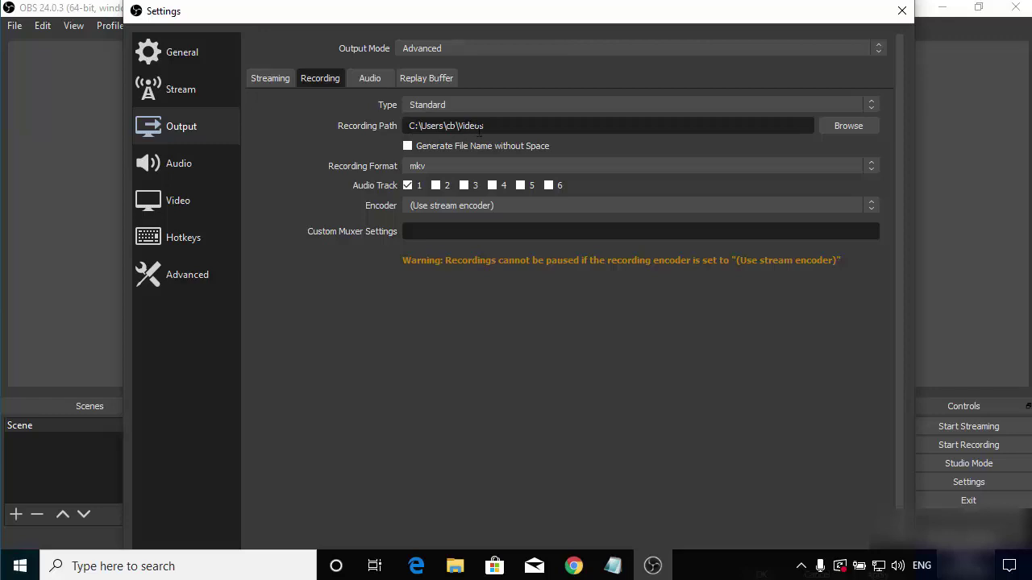
click(851, 126)
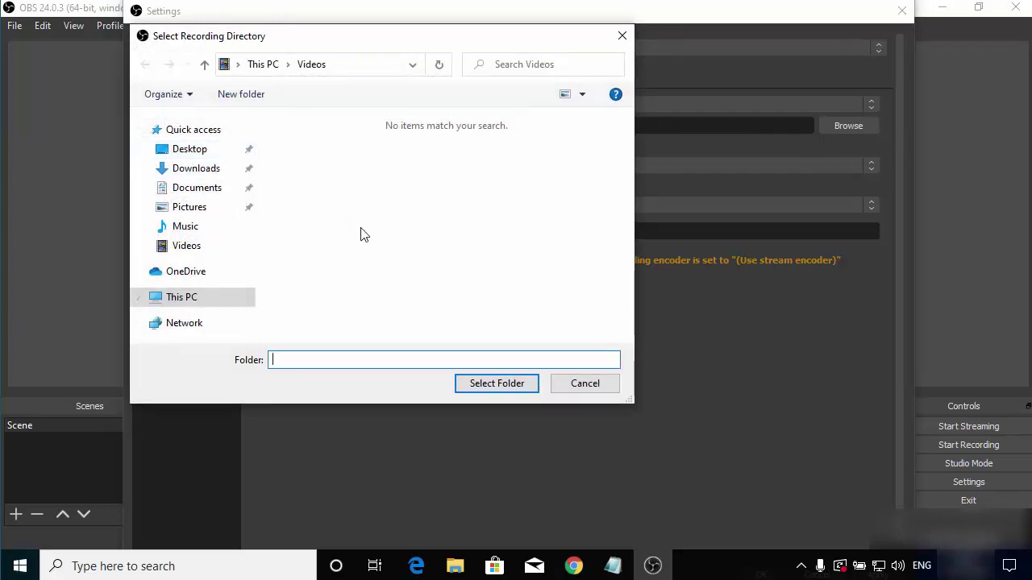
click(561, 391)
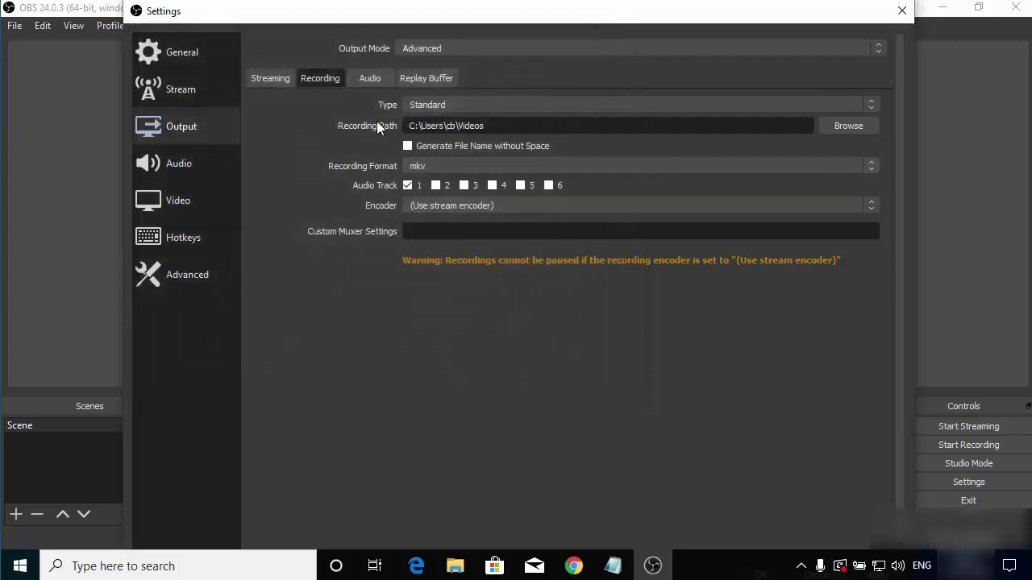
- Enable generating file names without spaces, and set the recording format to mp4 with the x264 encoder
click(407, 146)
click(424, 165)
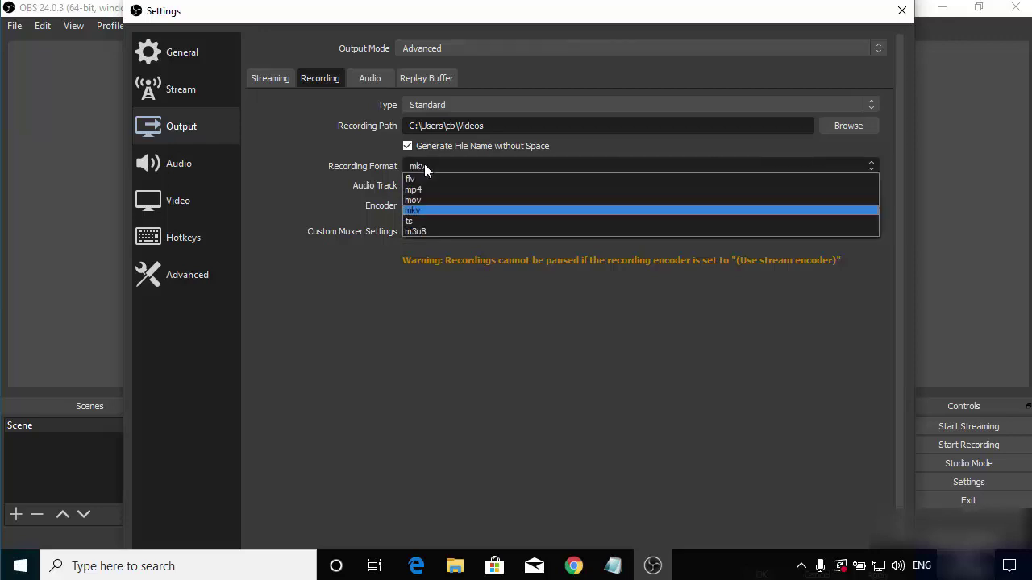
click(420, 189)
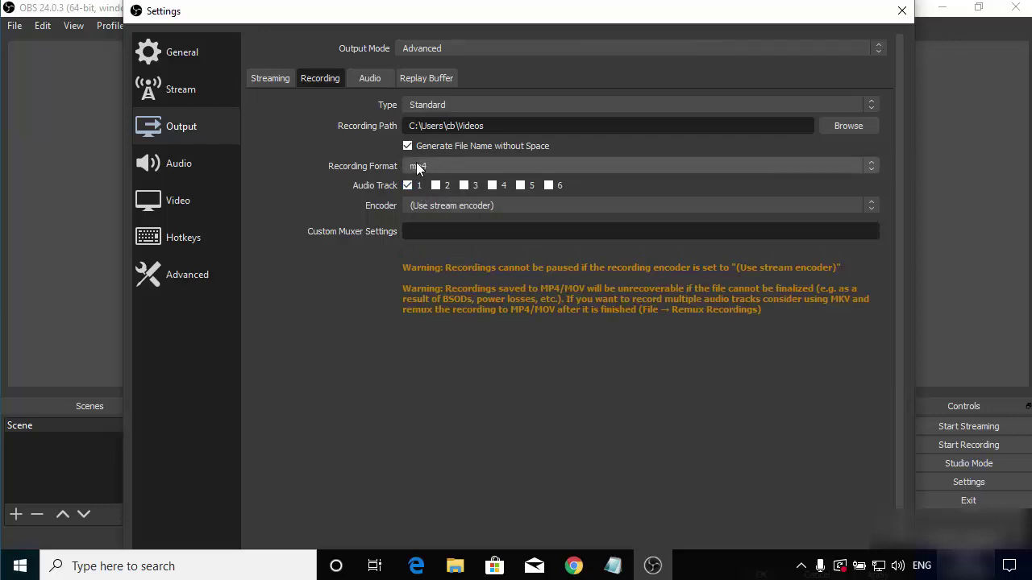
click(441, 206)
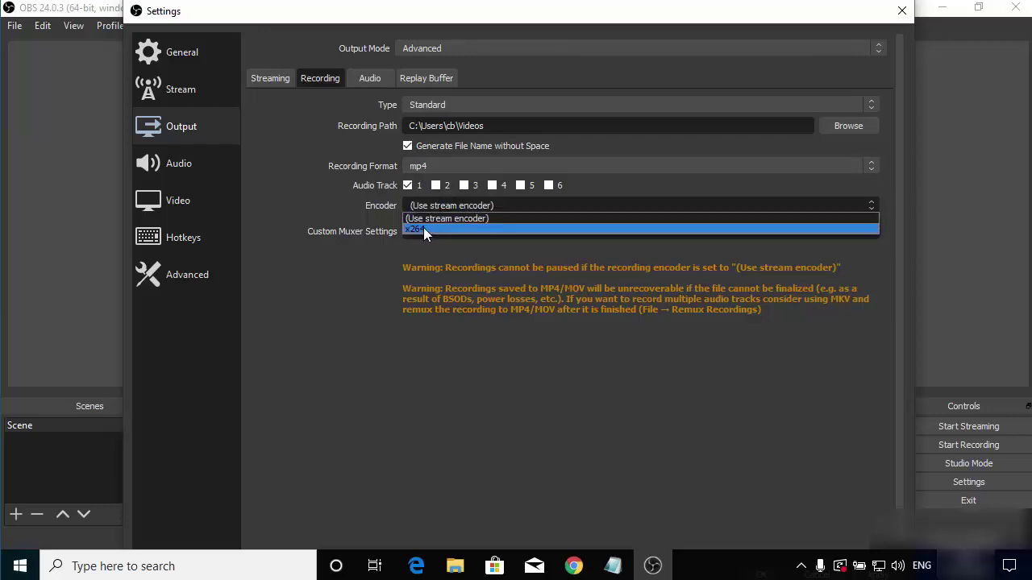
click(427, 228)
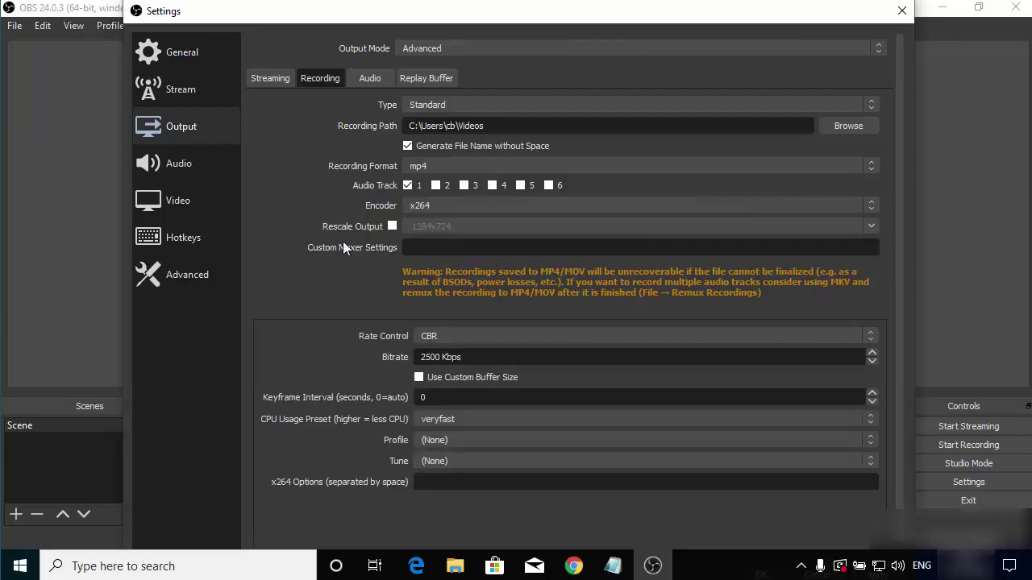
scroll(336, 275, down, 1)
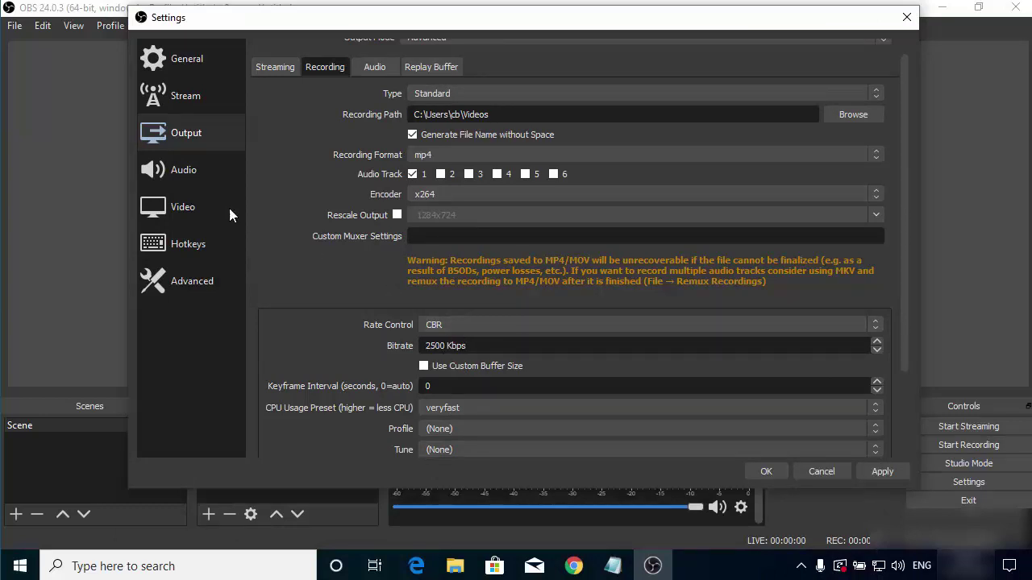
- Set the audio sample rate to 44.1khz and Mic/Auxiliary Audio to Microphone (High Definition Audio Device), review the video settings, and save
click(190, 170)
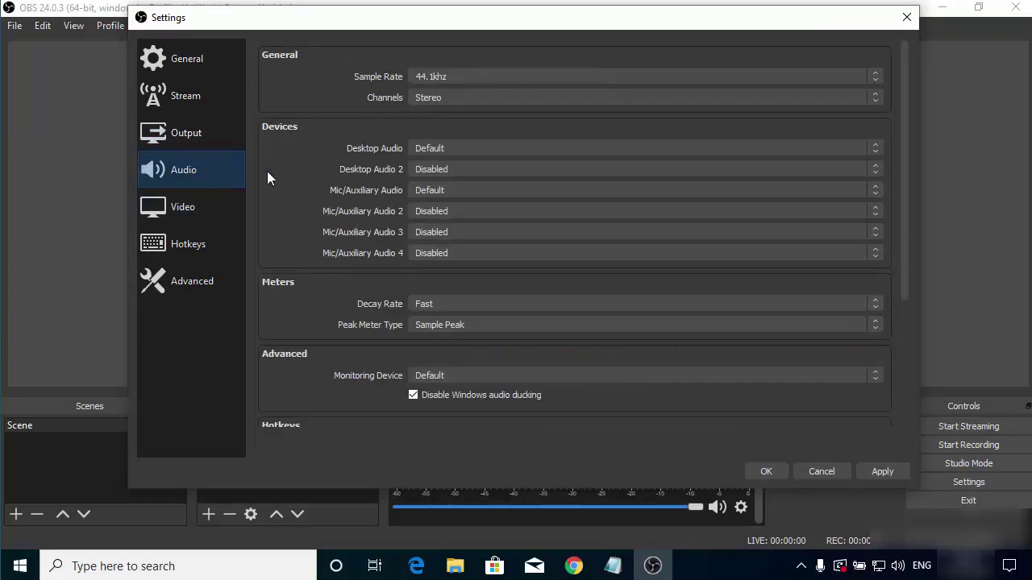
click(429, 75)
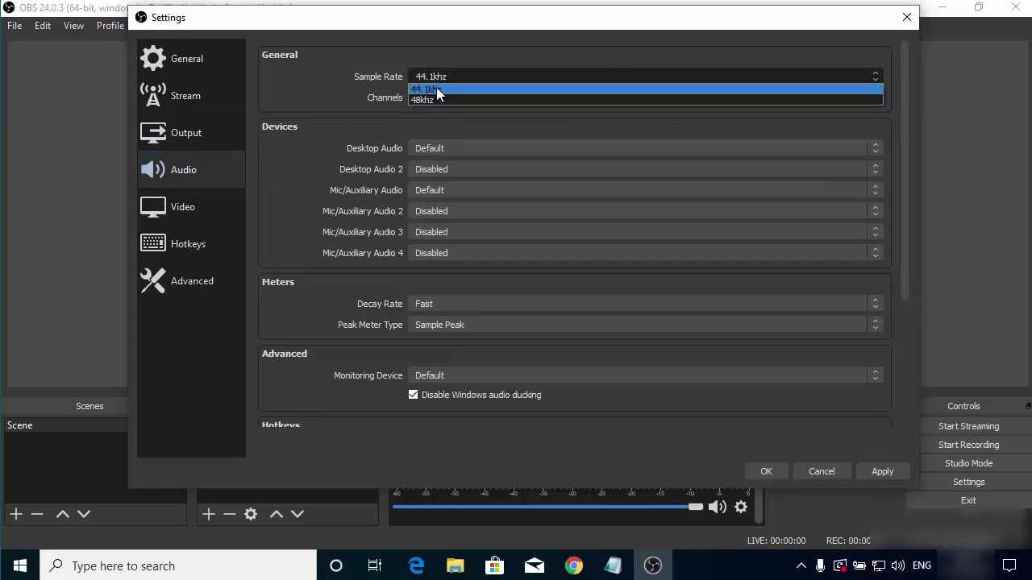
click(436, 89)
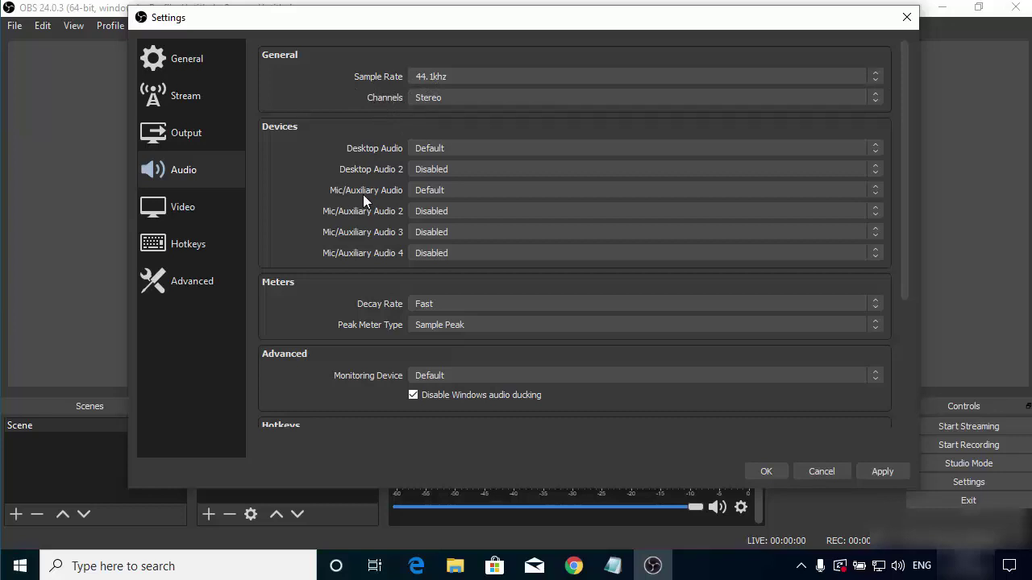
click(447, 194)
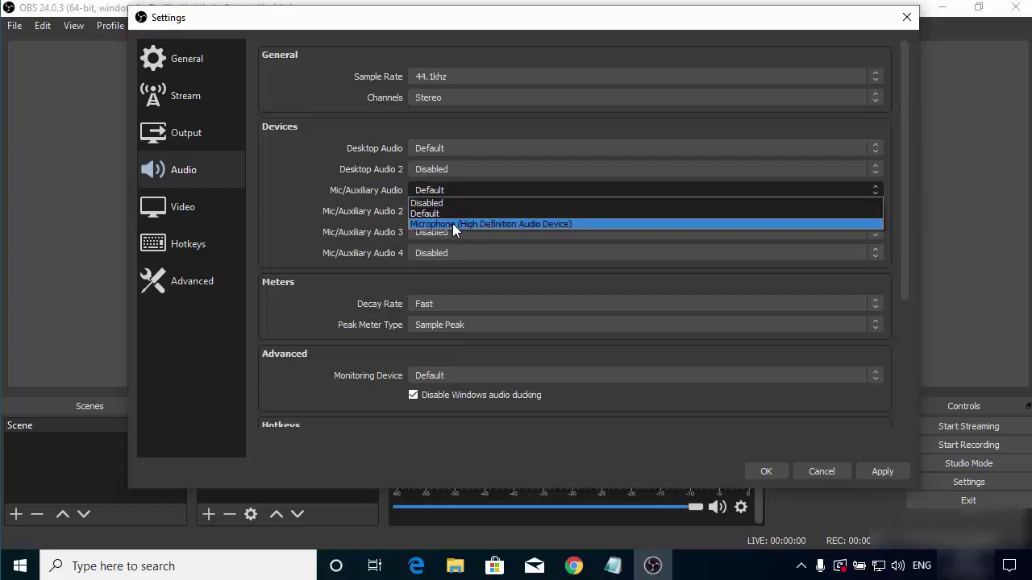
click(452, 223)
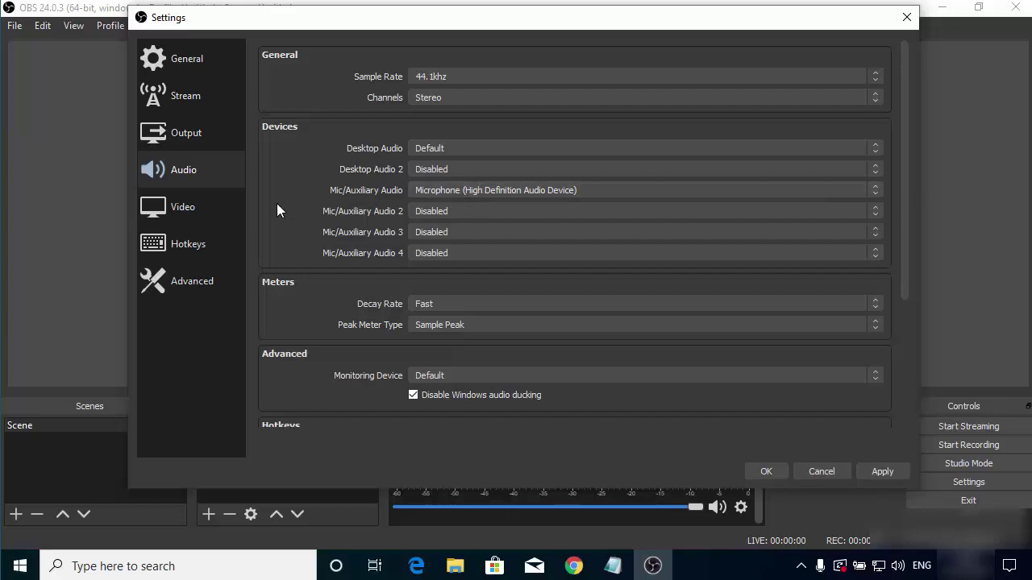
click(181, 211)
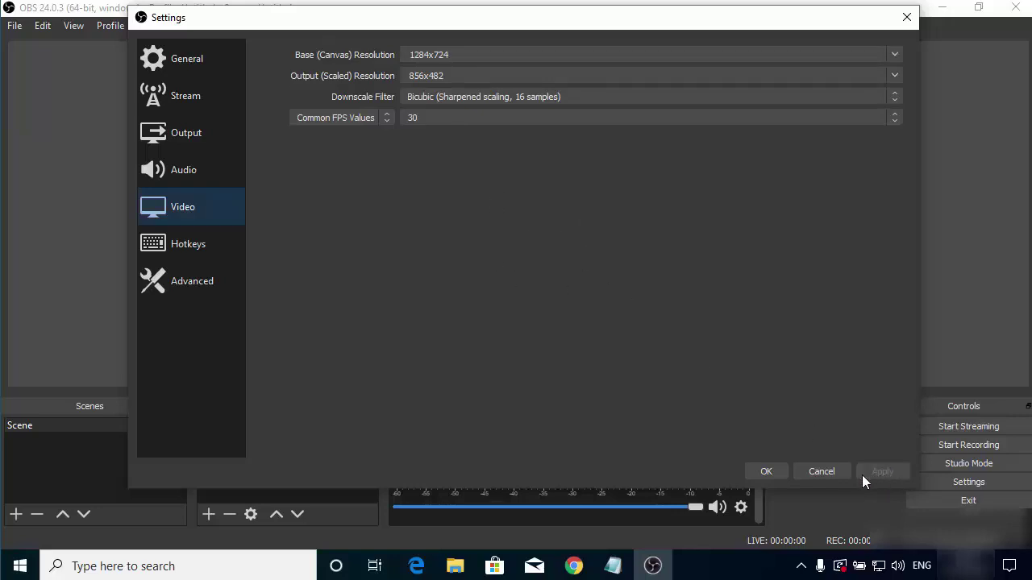
click(766, 472)
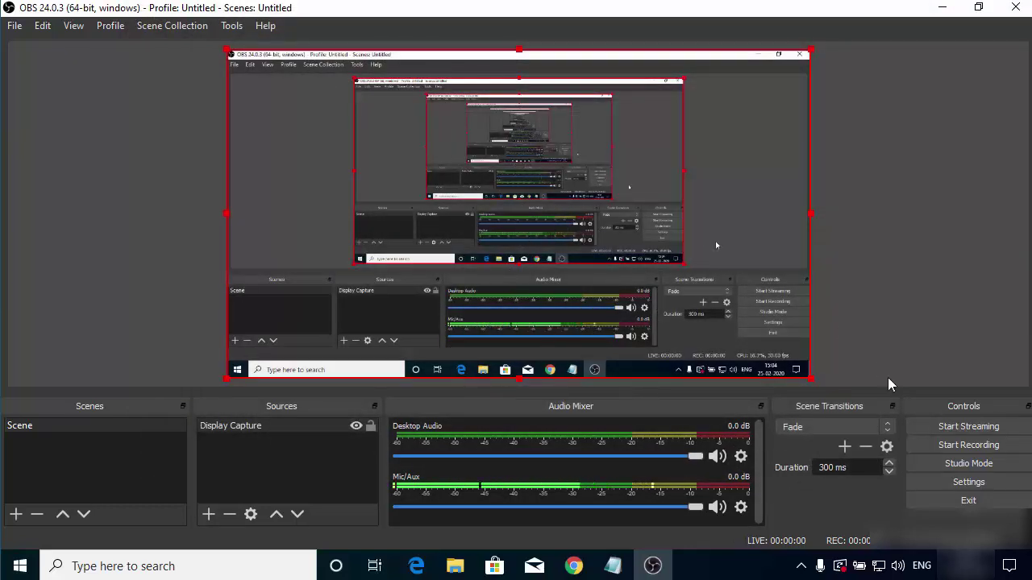
- Start recording the screen and minimize the OBS window
click(937, 443)
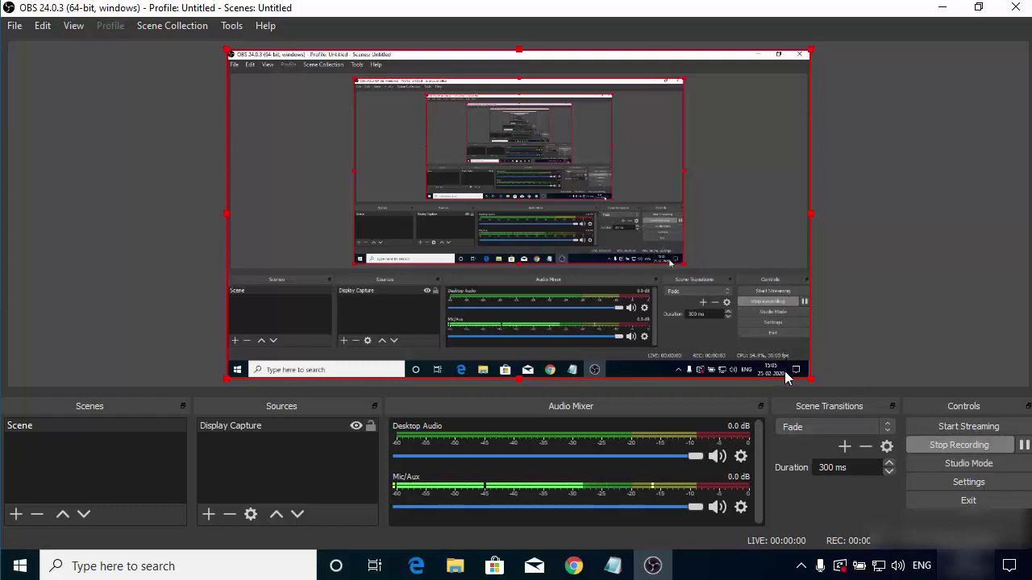
click(942, 8)
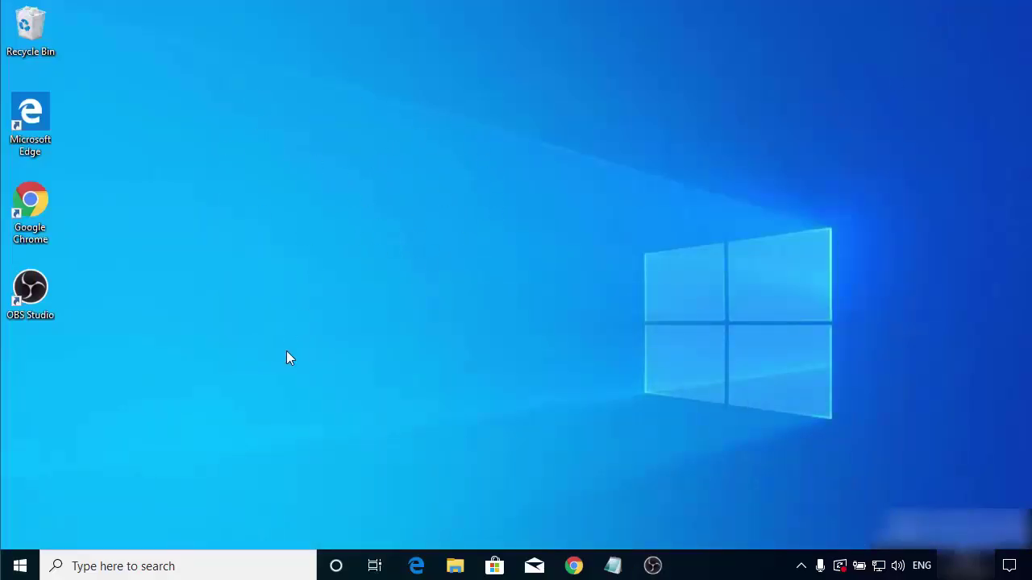
- Open the Videos folder in File Explorer and widen the Name column to read the new recording's full file name
click(454, 565)
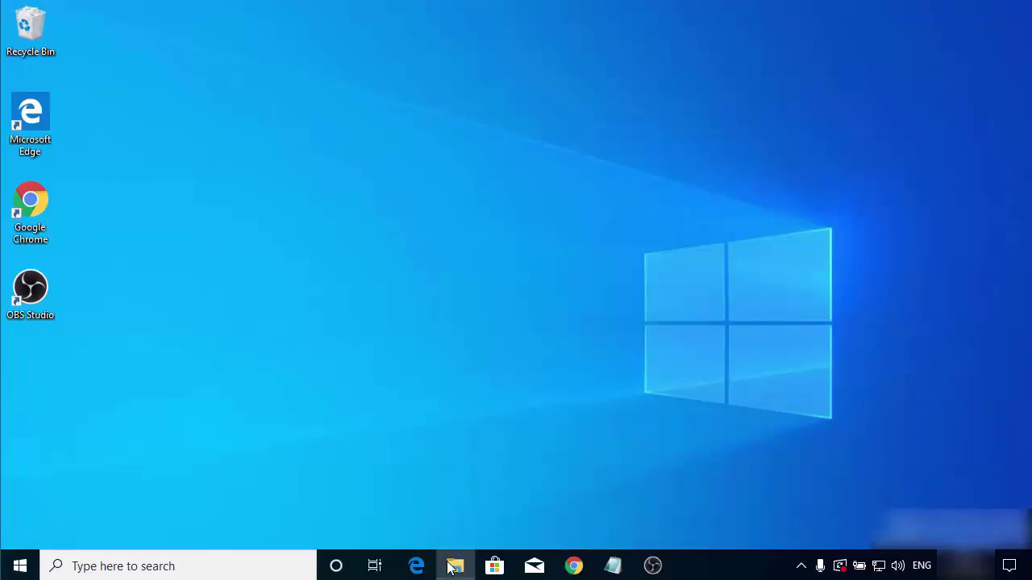
click(159, 262)
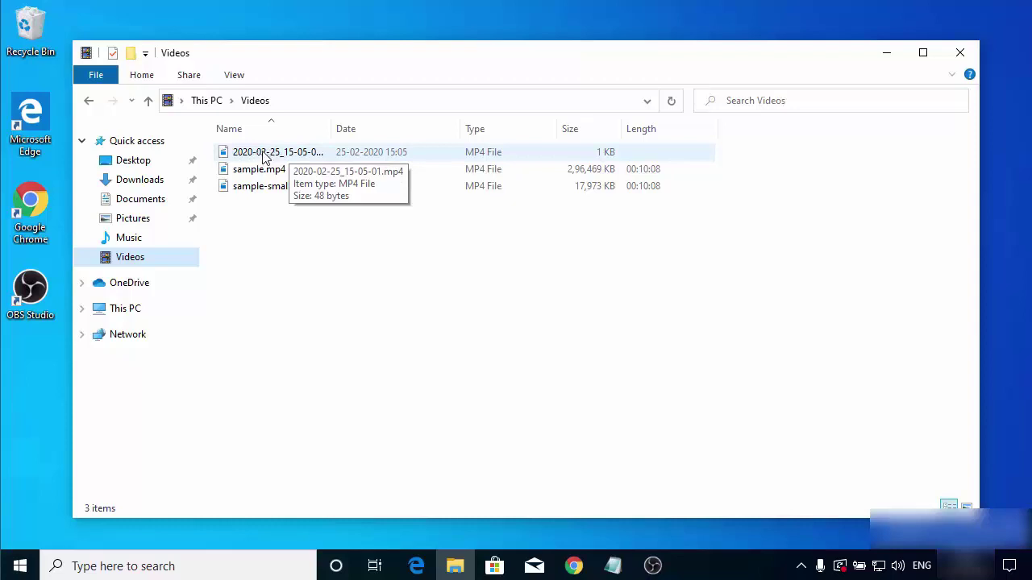
drag(331, 130, 447, 130)
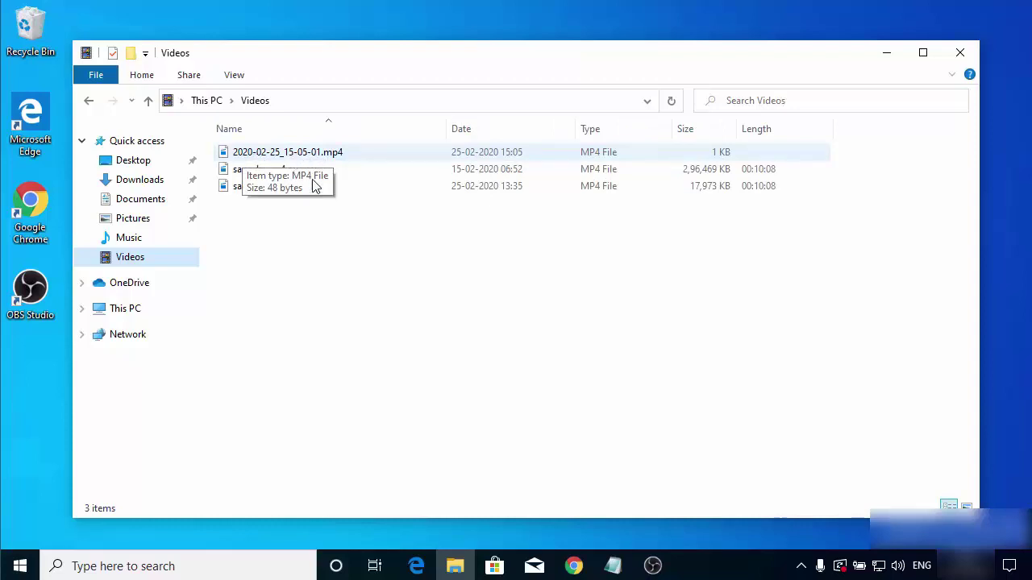
- Switch back to OBS Studio, stop the screen recording, and minimize the OBS window
click(652, 566)
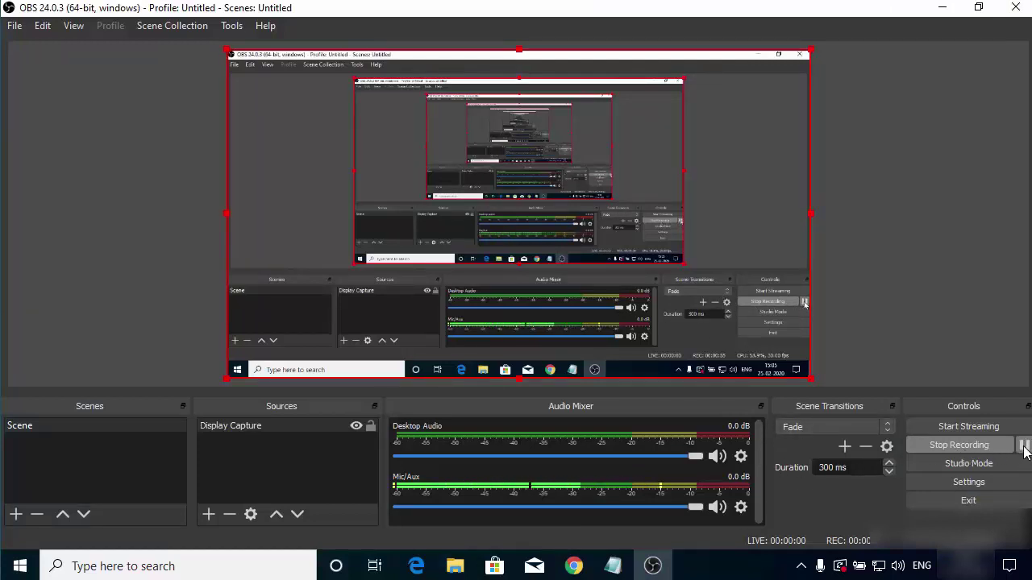
click(959, 444)
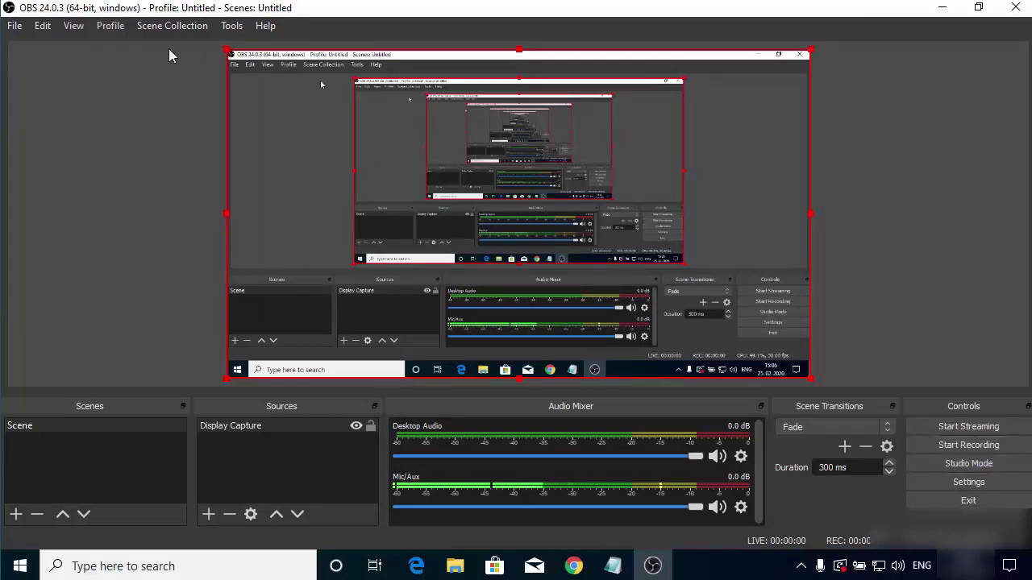
click(941, 7)
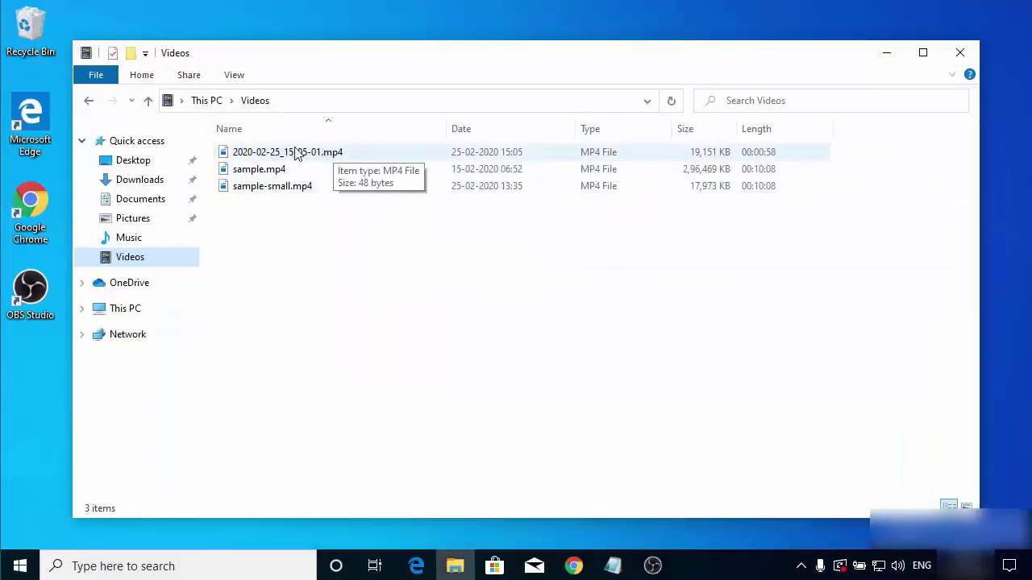
- Play the recording 2020-02-25_15-05-01.mp4 from the Videos folder to check it, close the player, and minimize File Explorer
click(292, 154)
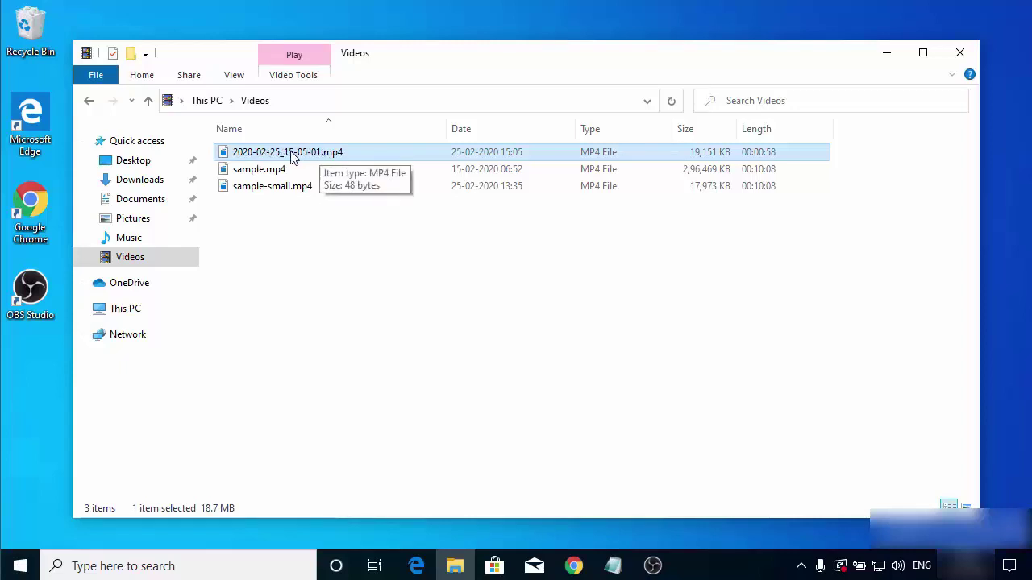
double_click(296, 152)
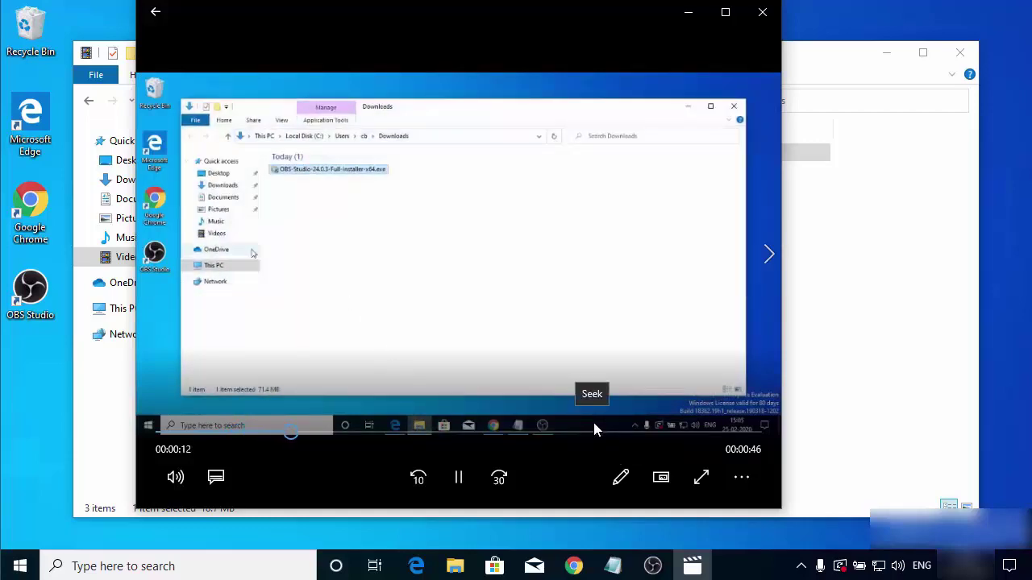
click(762, 12)
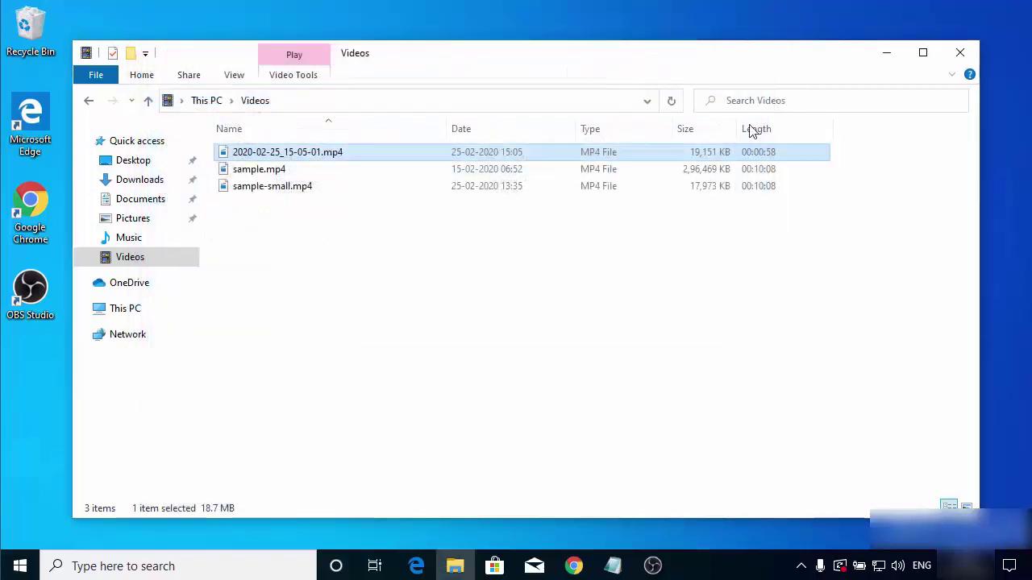
click(888, 55)
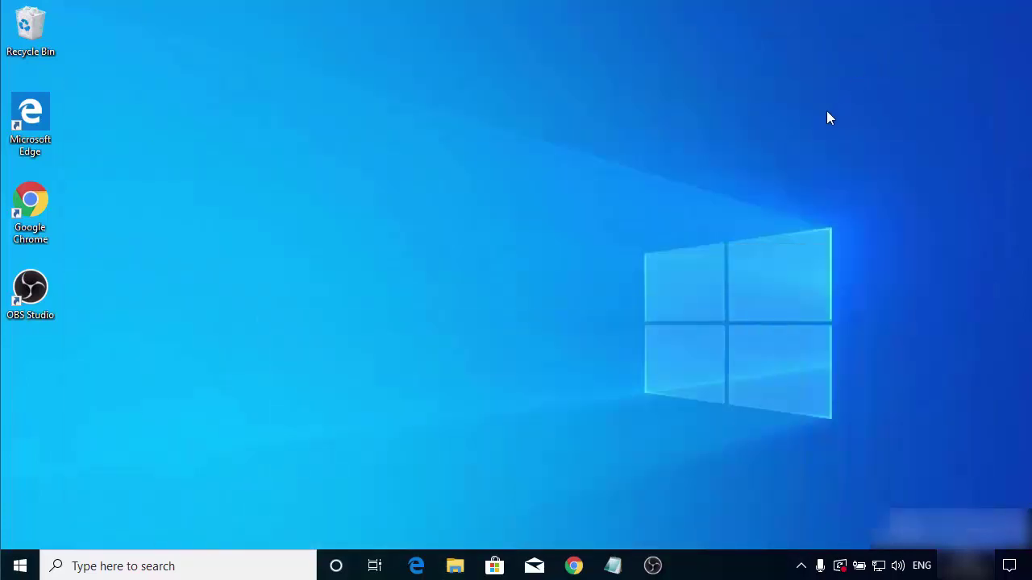